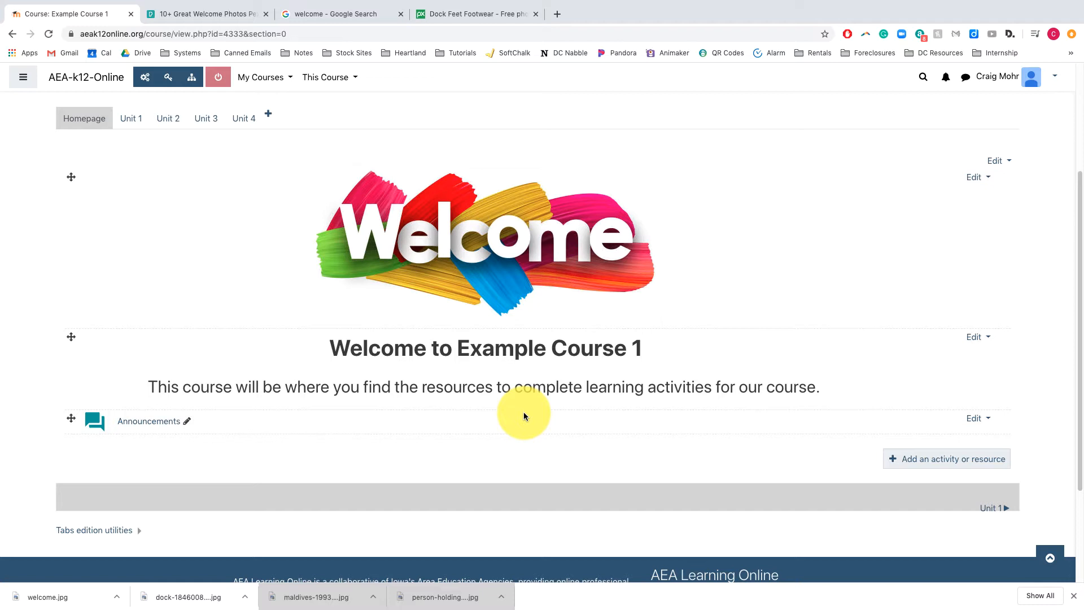
scroll(524, 416, up, 3)
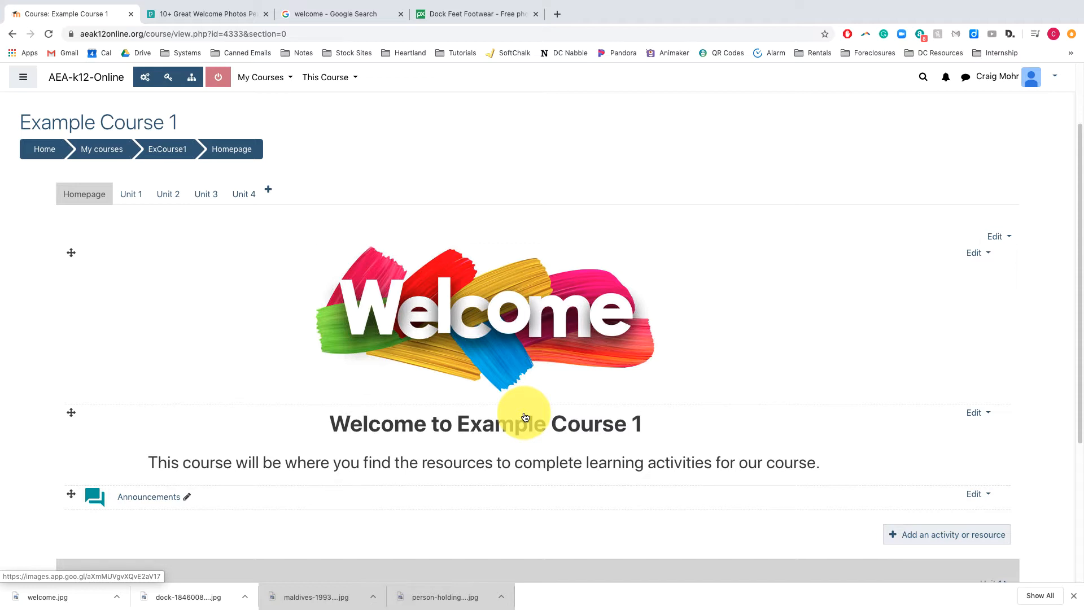
scroll(525, 417, down, 2)
scroll(524, 416, up, 1)
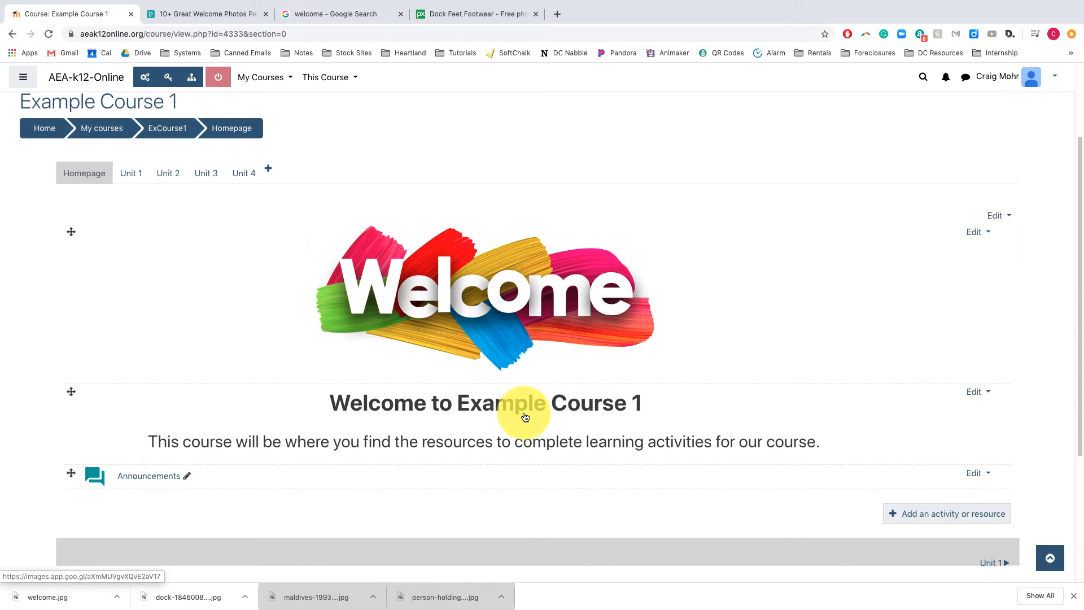
- Open Google Calendar in a new browser tab and display March 2020 in the month view
click(557, 14)
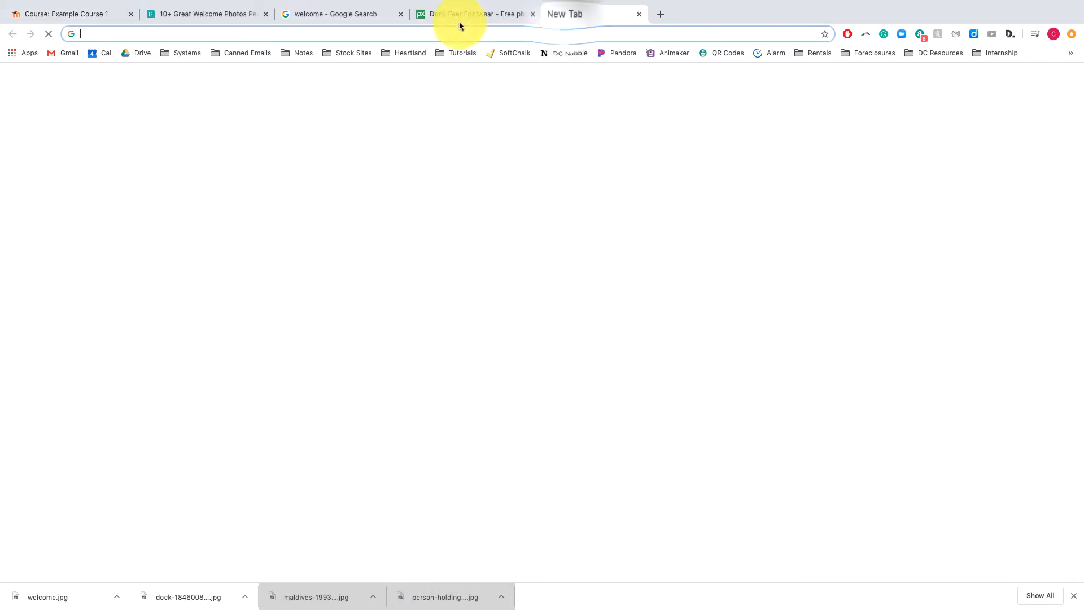
click(93, 53)
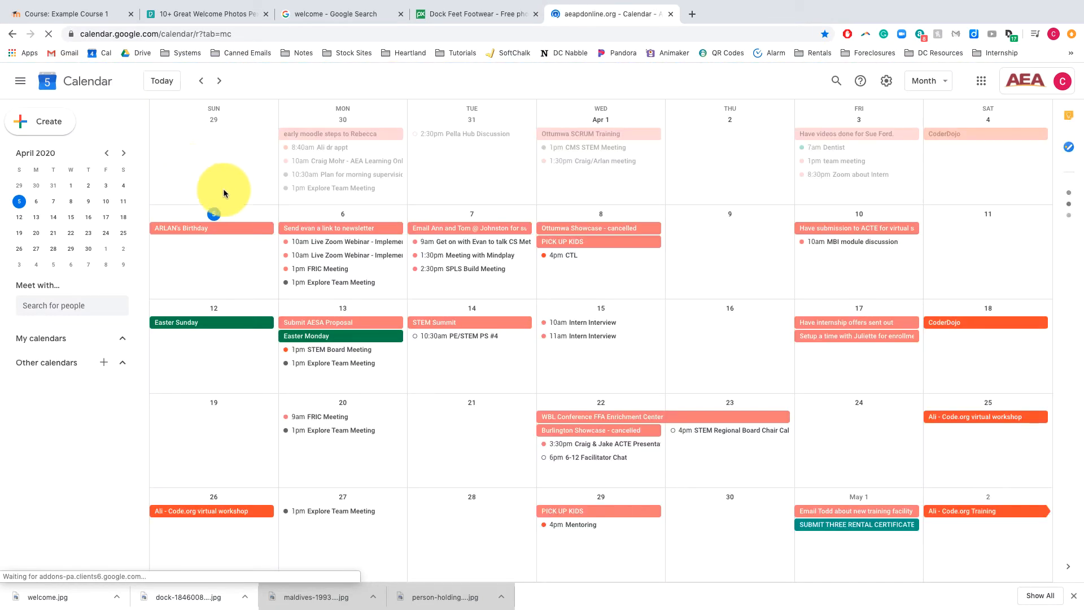
key(k)
key(k)
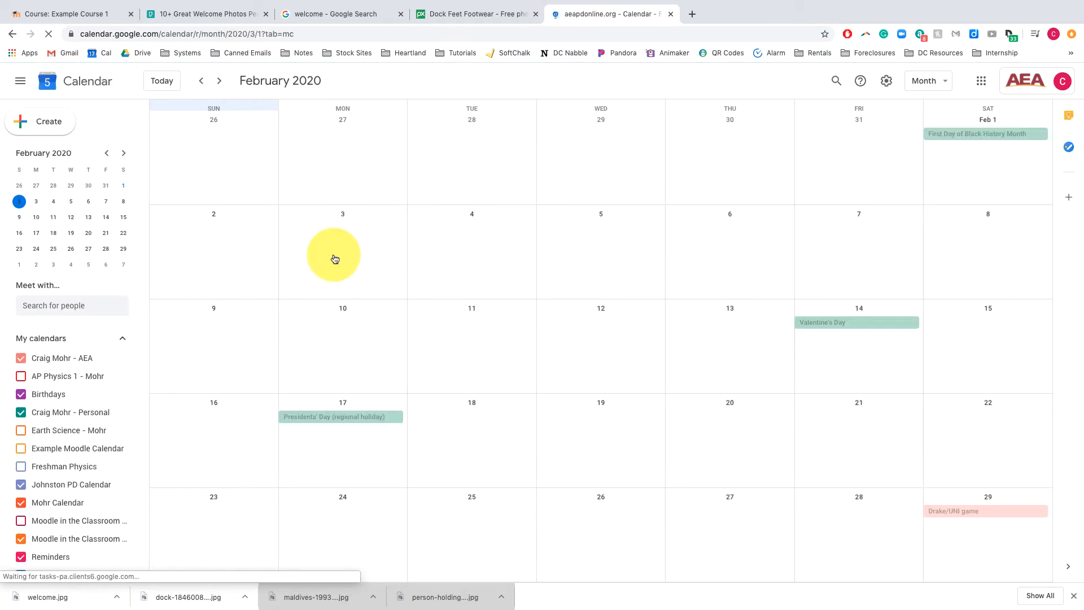
key(j)
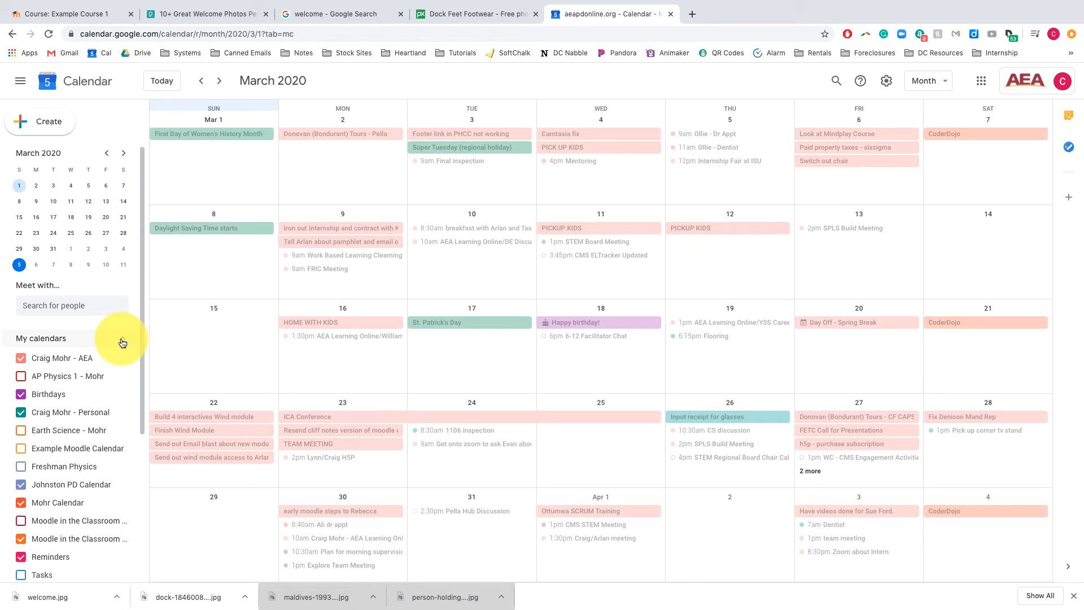
- Create a new calendar named Example Course 1
click(122, 342)
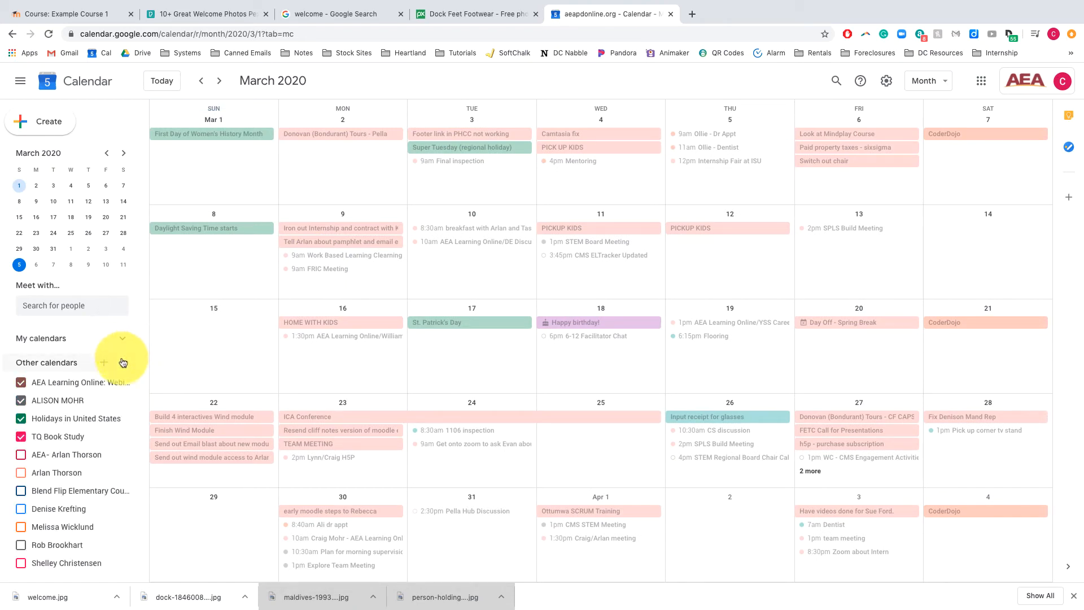
click(122, 364)
click(105, 364)
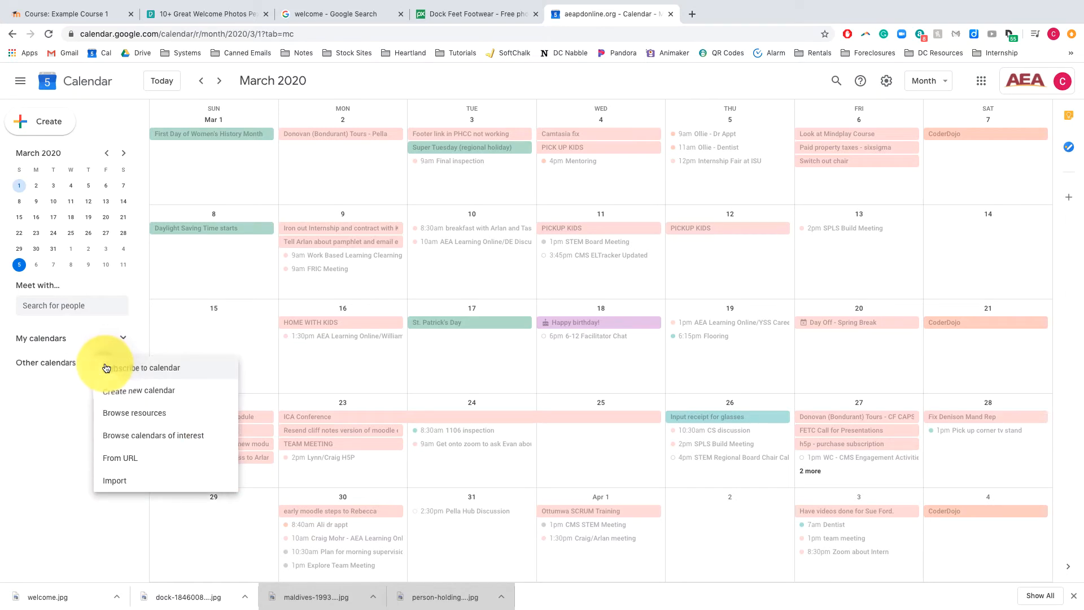
click(134, 389)
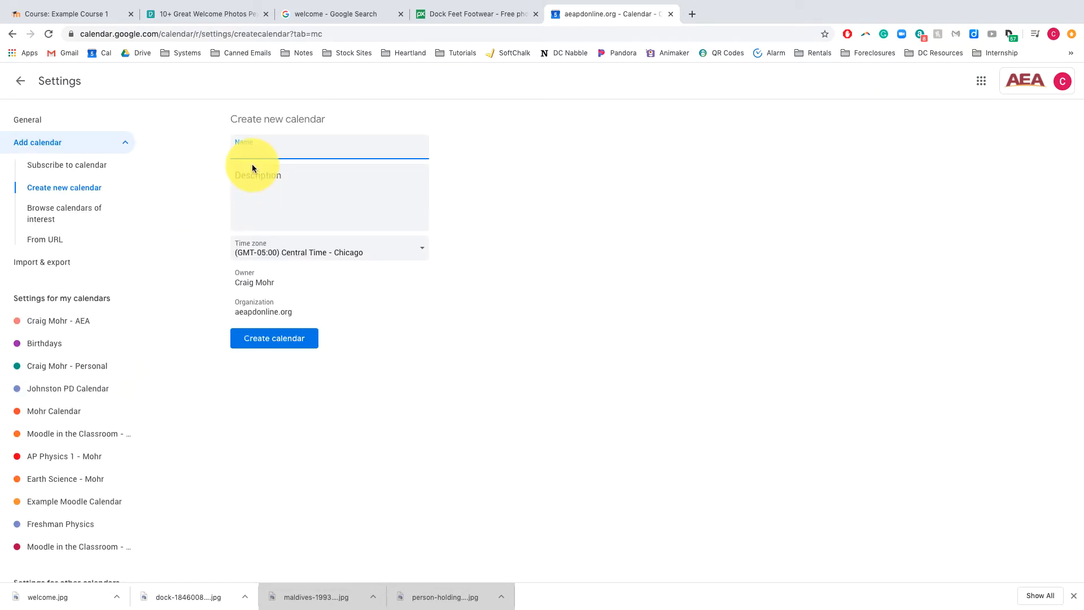
text(Example Course 1)
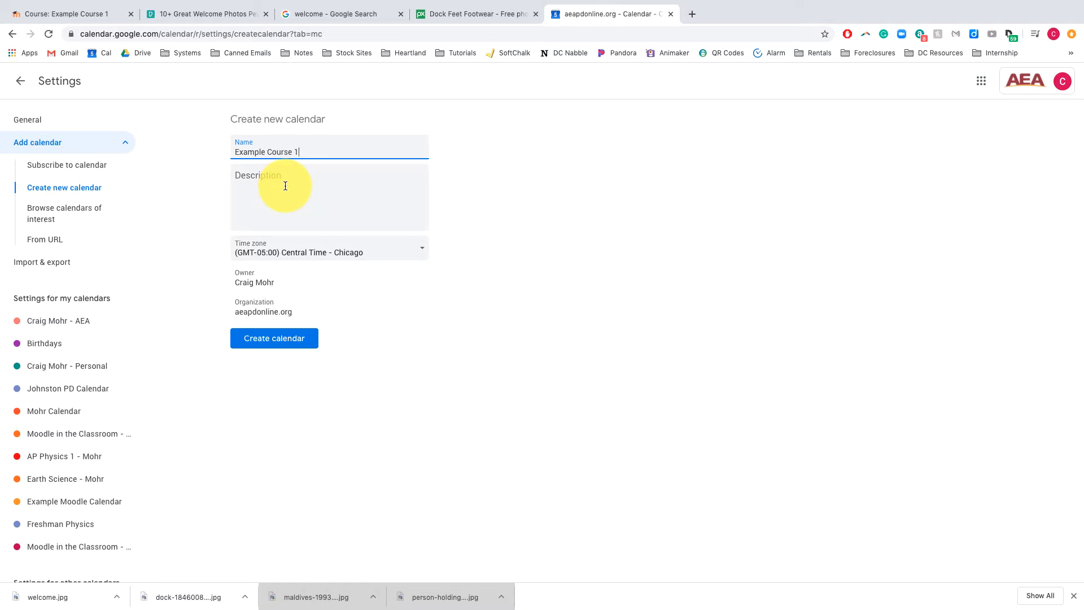
click(293, 339)
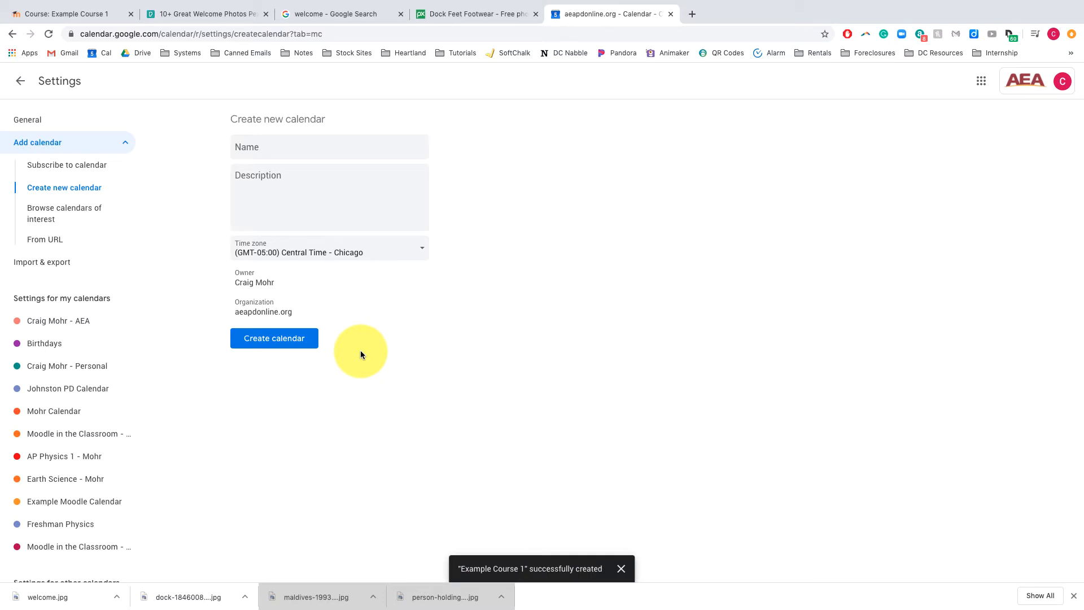
click(625, 571)
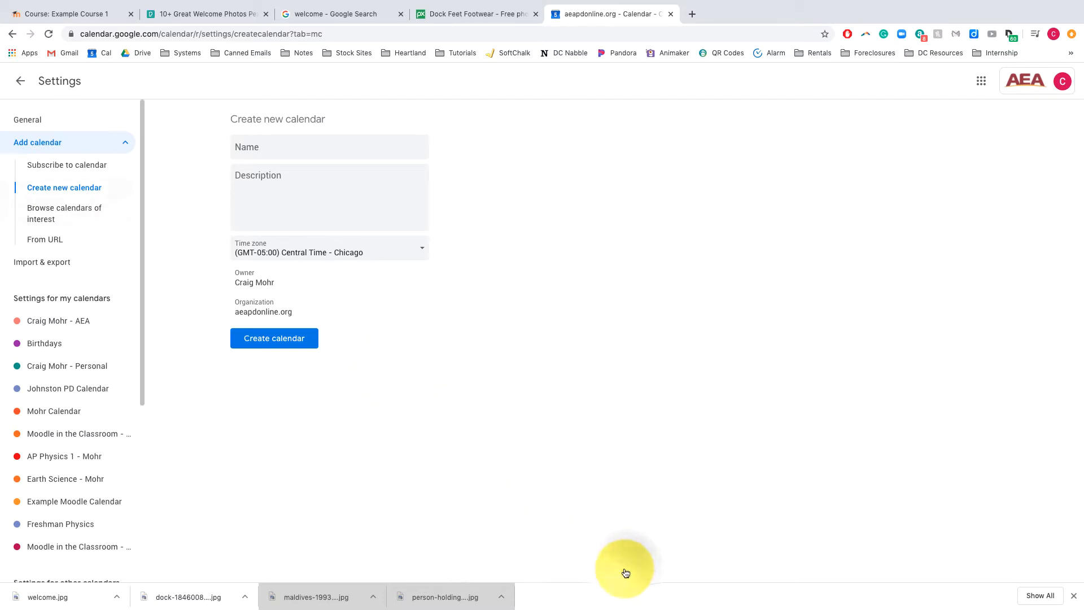
- Leave the settings and return to the month view of the calendar
scroll(140, 319, down, 1)
drag(138, 361, 142, 321)
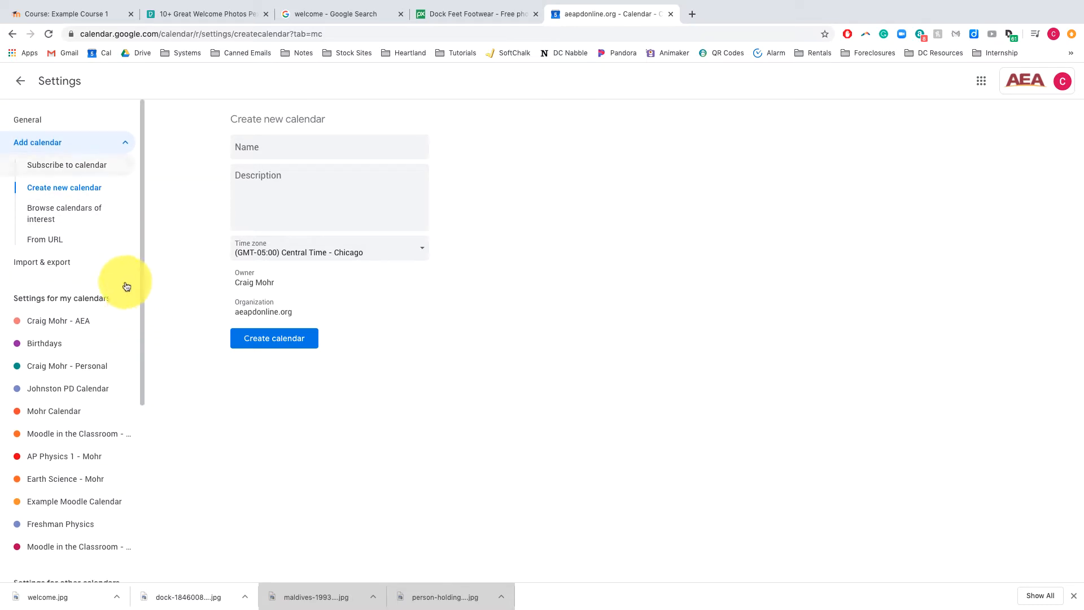
click(28, 120)
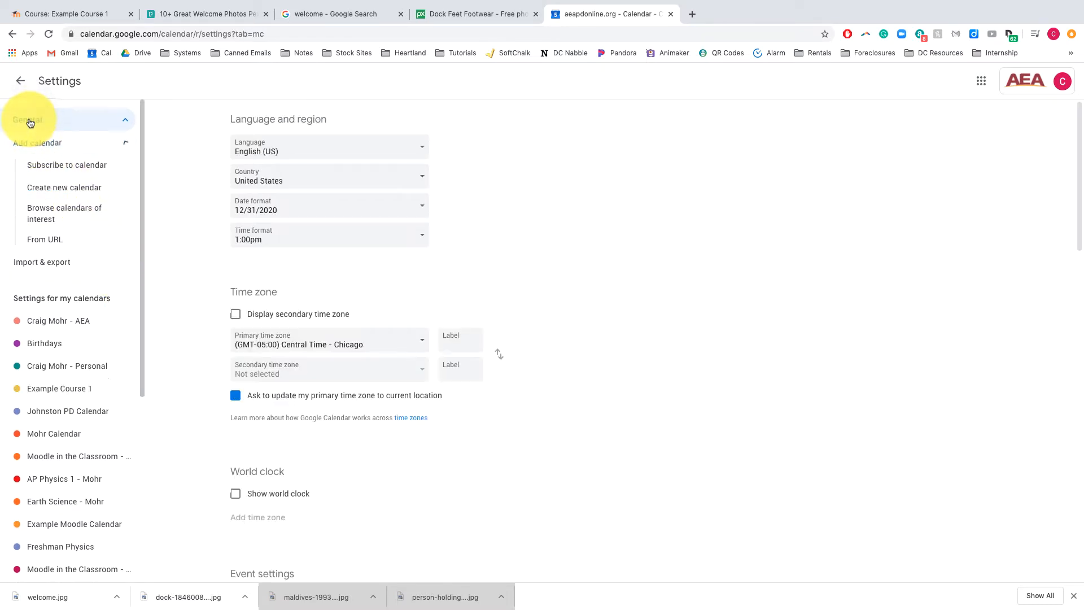
click(21, 83)
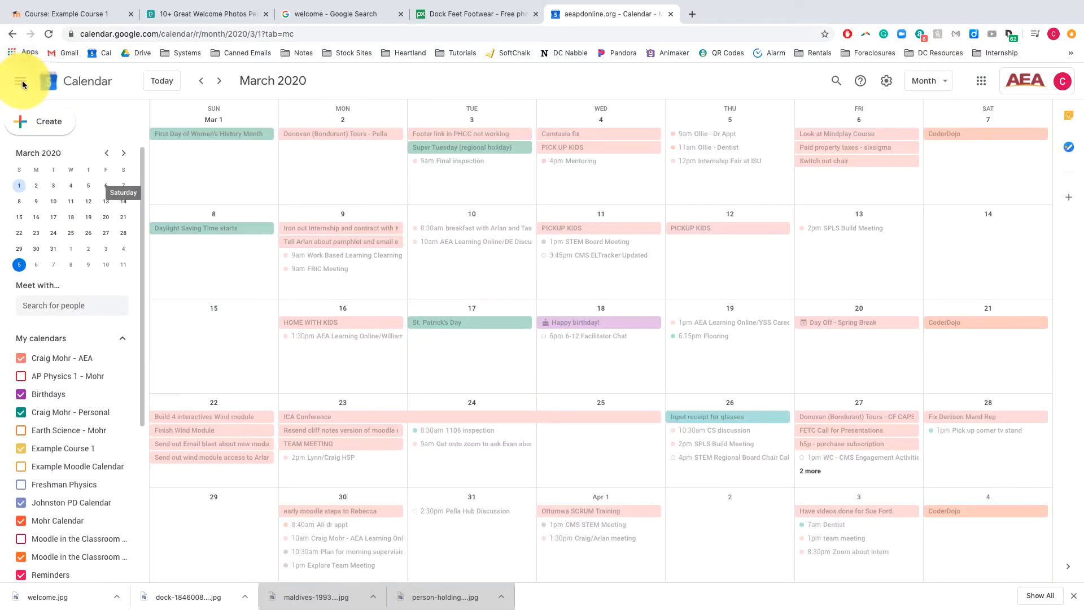
- Hide every displayed calendar under My calendars except Example Course 1
mouse_move(140, 339)
mouse_down()
mouse_move(130, 512)
mouse_move(140, 476)
mouse_move(129, 356)
mouse_up()
click(20, 392)
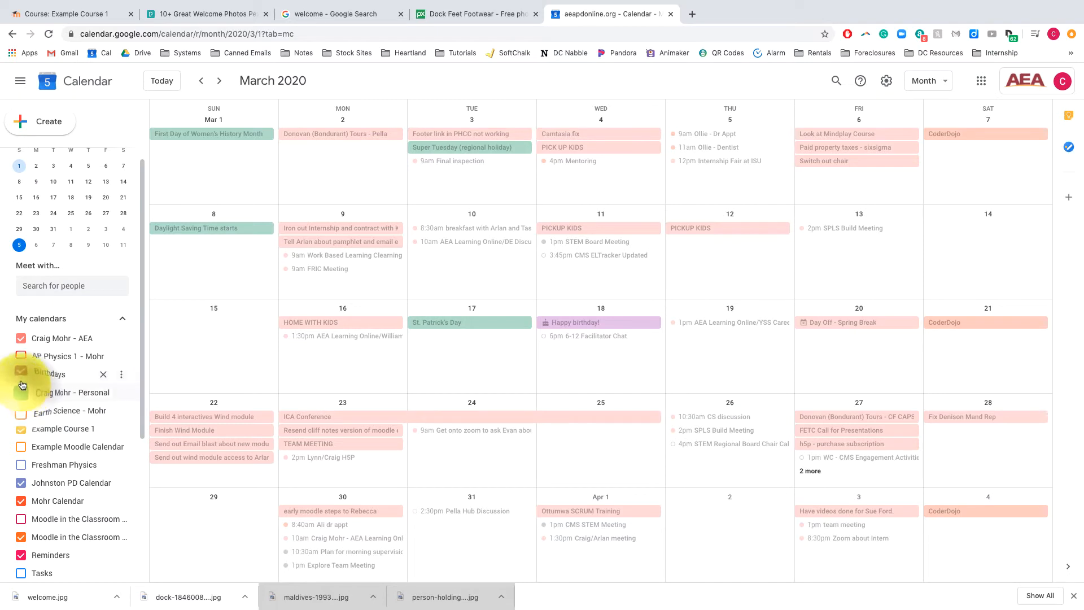
click(21, 374)
click(23, 341)
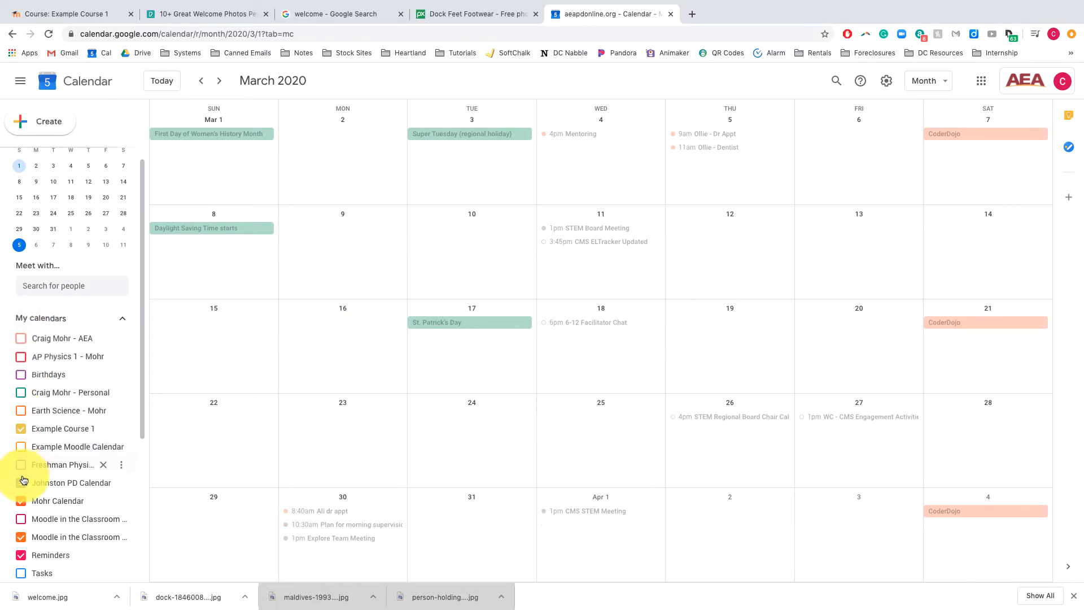
click(21, 537)
click(21, 555)
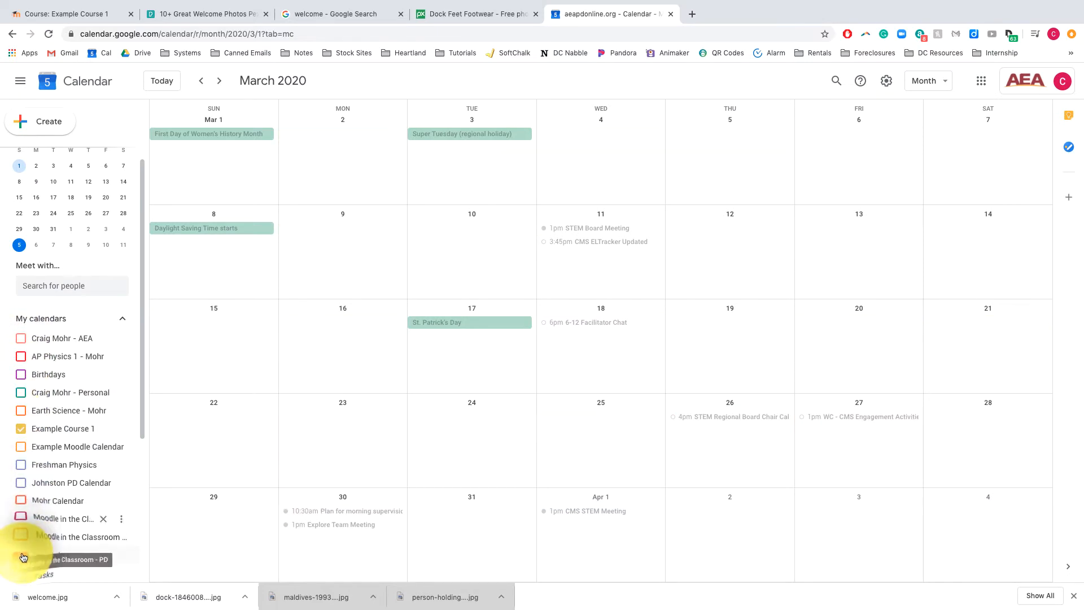
- Hide all displayed calendars under Other calendars, including the US holidays and TQ Book Study
scroll(83, 447, down, 5)
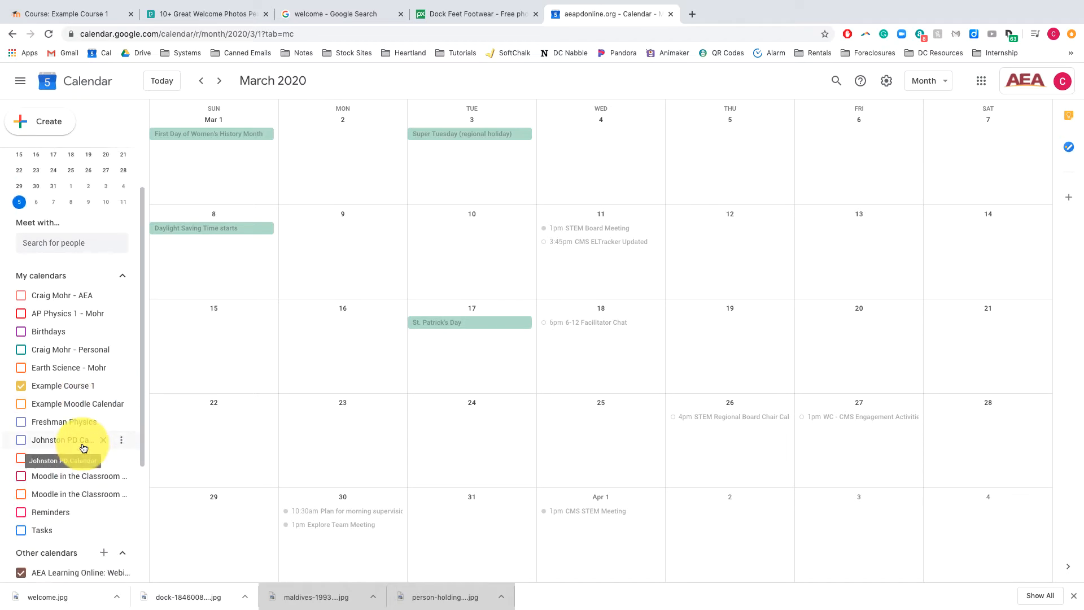
click(21, 472)
click(21, 454)
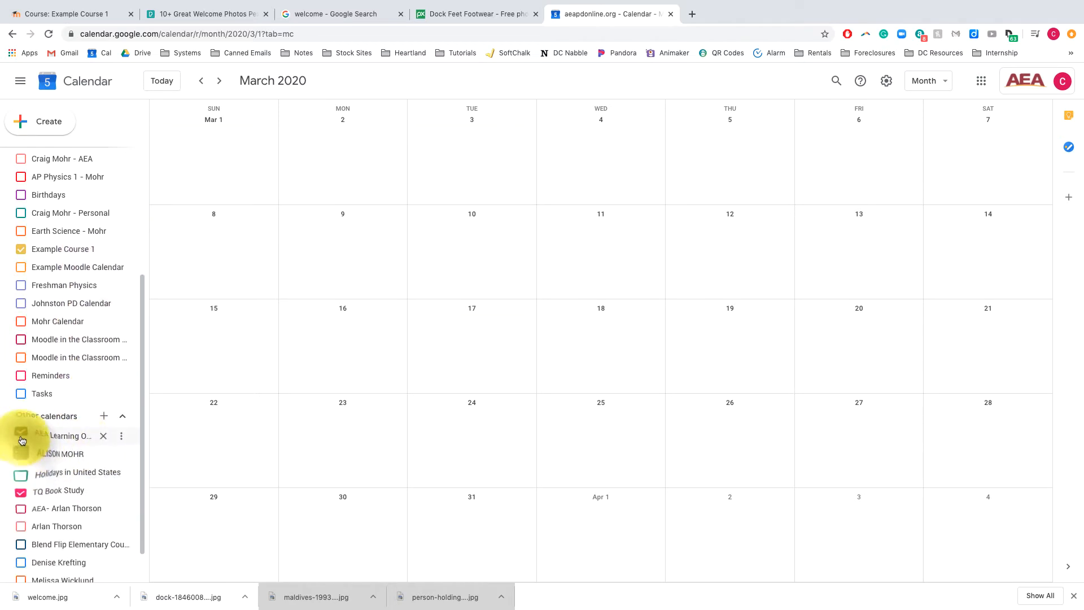
click(21, 436)
scroll(22, 438, down, 1)
click(21, 446)
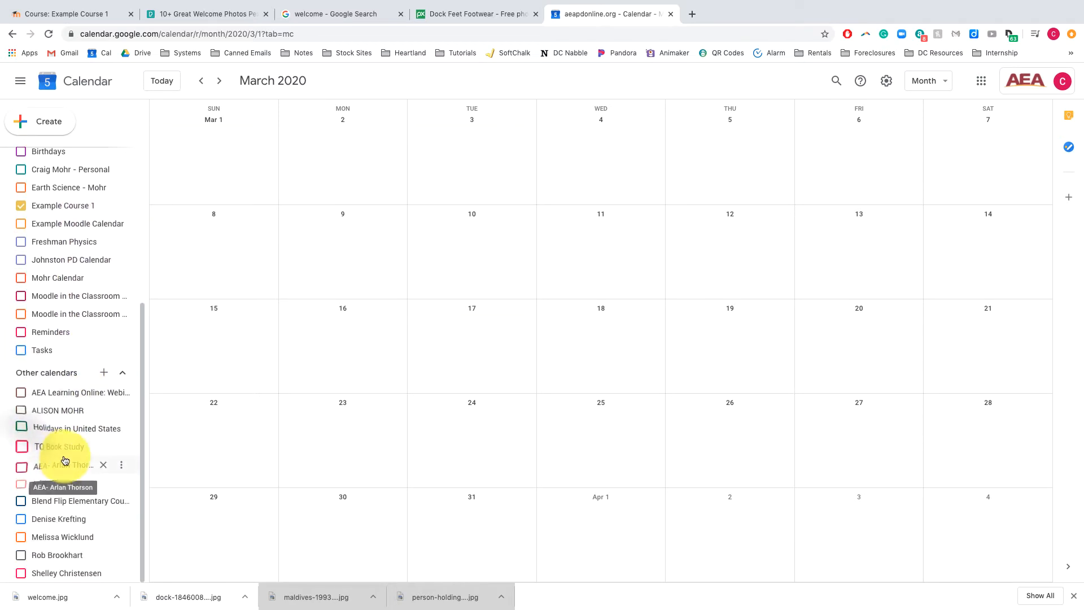
- Open the settings and sharing options of the Example Course 1 calendar
scroll(65, 460, up, 5)
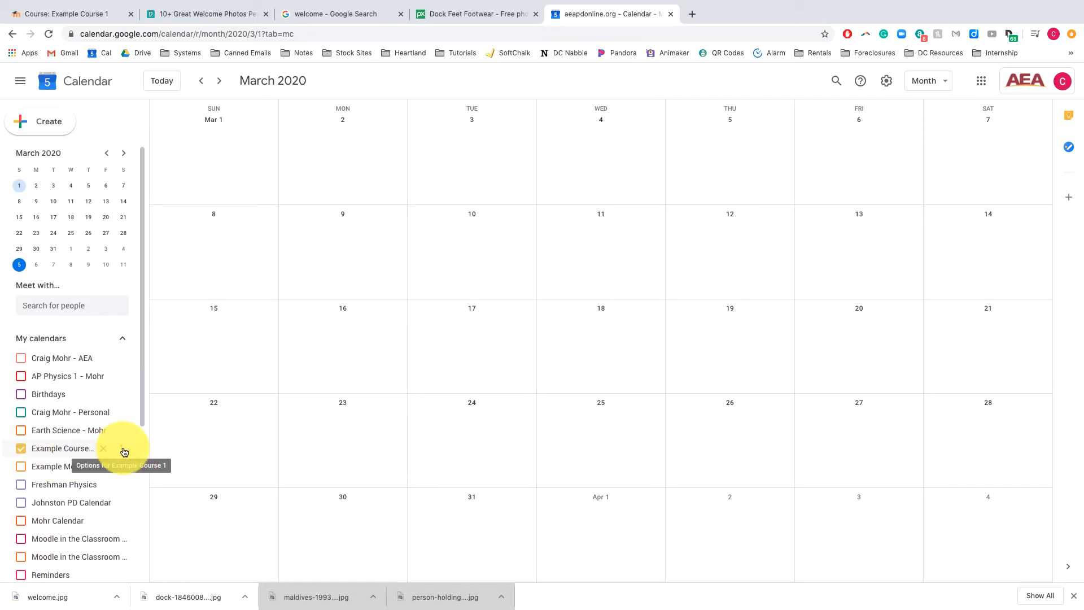
click(124, 452)
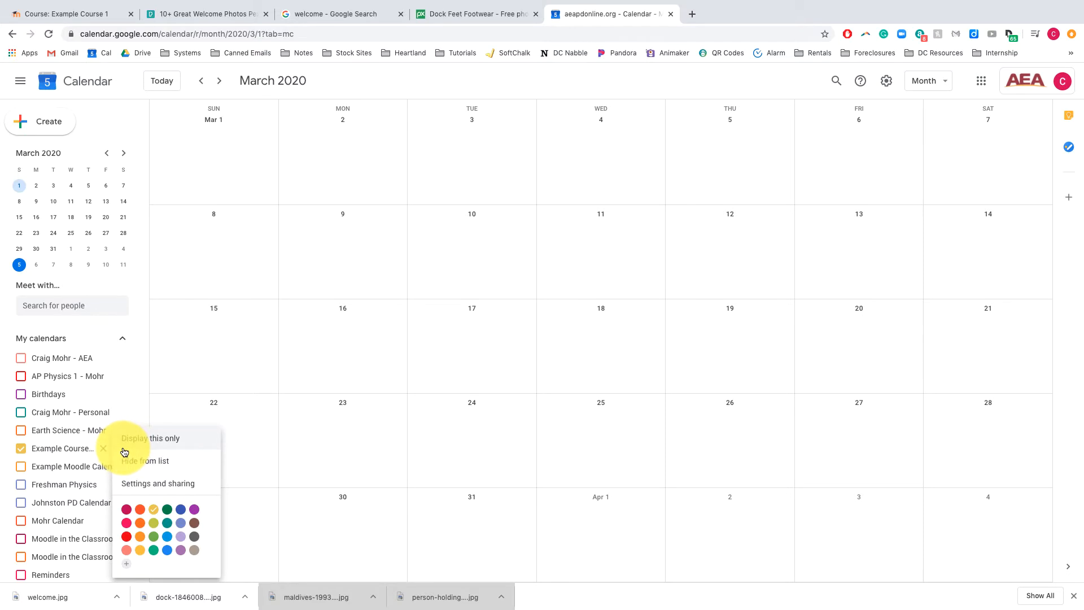
click(144, 483)
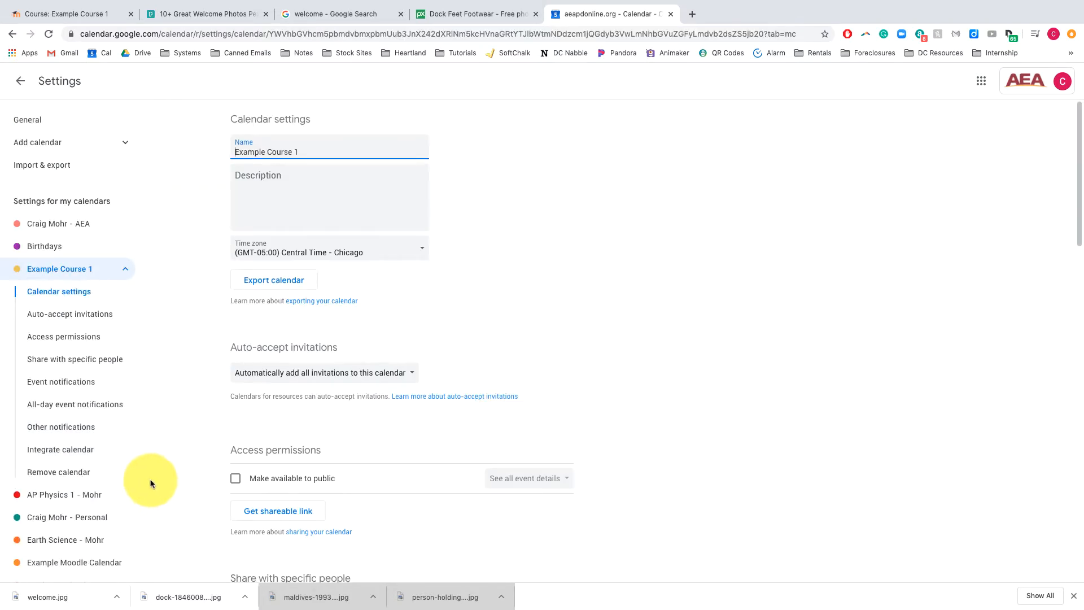
- Make the Example Course 1 calendar available to the public with the See all event details permission
scroll(473, 355, down, 2)
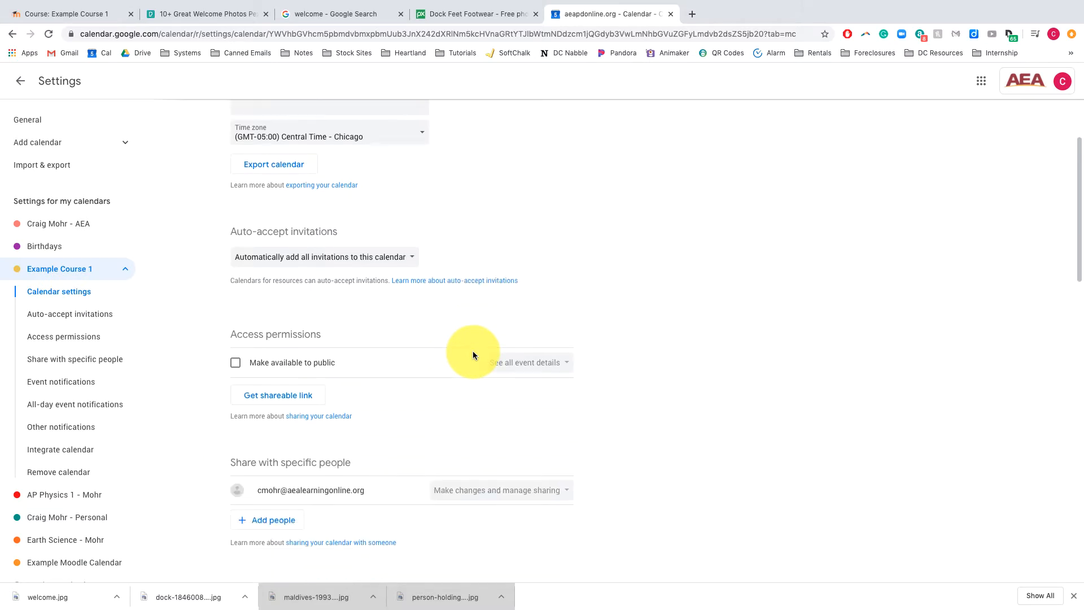
click(237, 363)
click(621, 354)
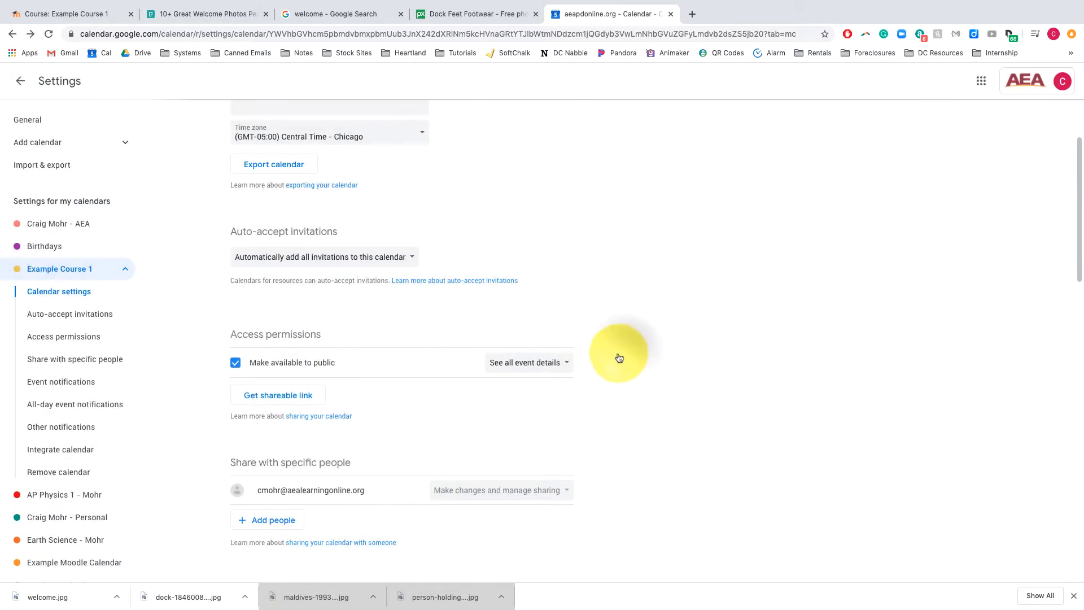
click(553, 362)
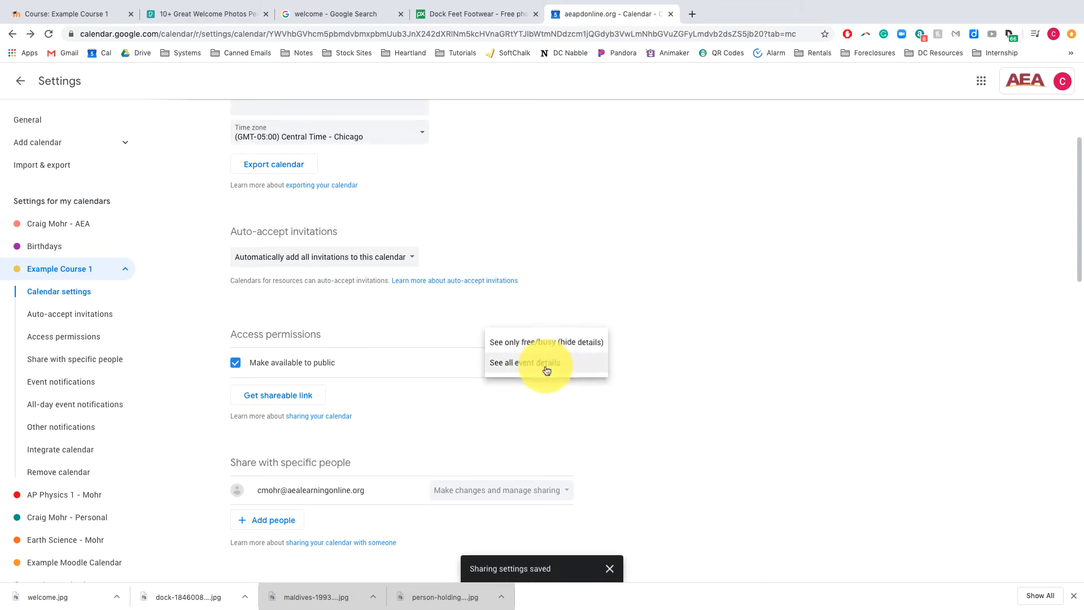
click(547, 366)
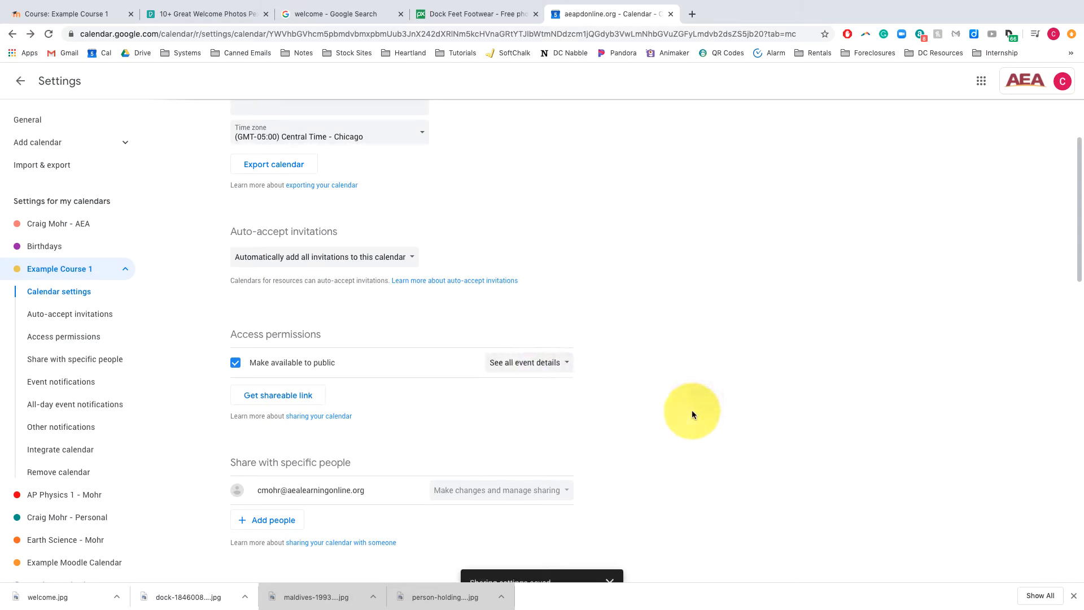
- Select the complete embed code of the Example Course 1 calendar in its integration settings
scroll(692, 409, down, 3)
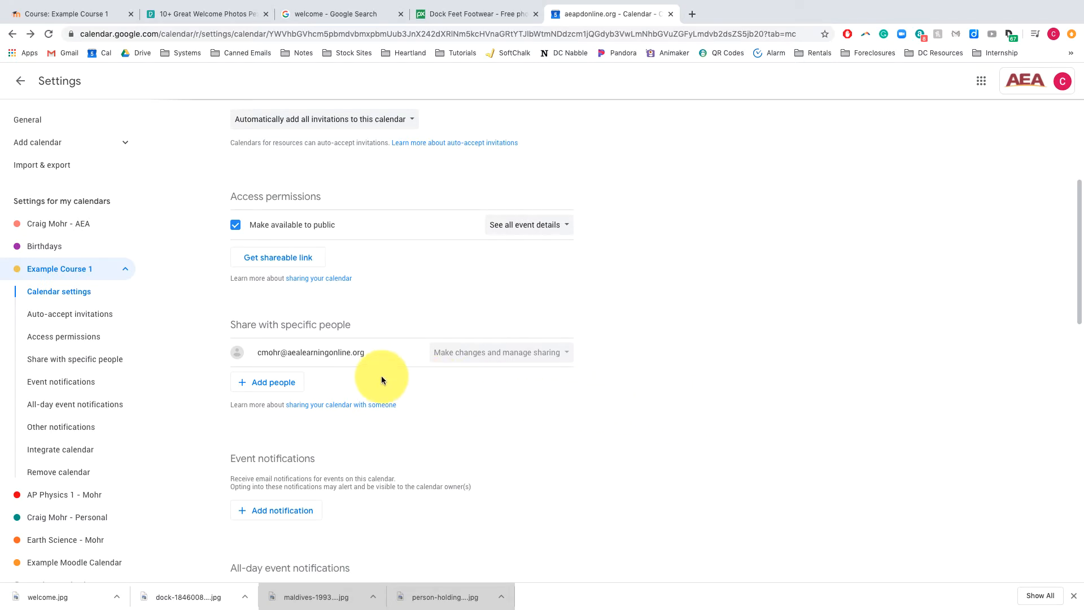
scroll(381, 375, down, 5)
scroll(315, 349, down, 4)
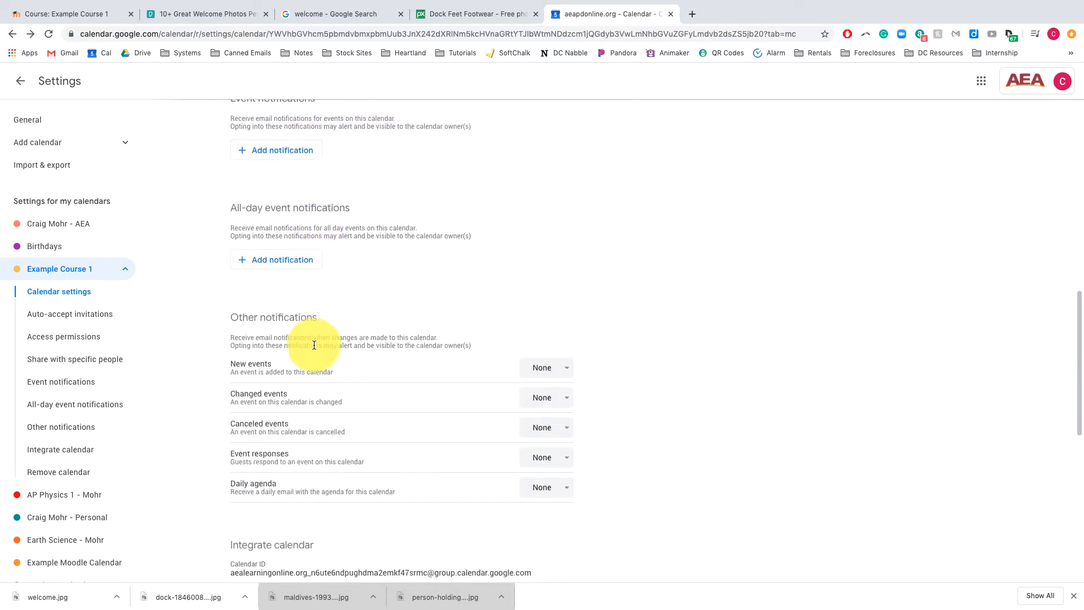
scroll(315, 348, down, 3)
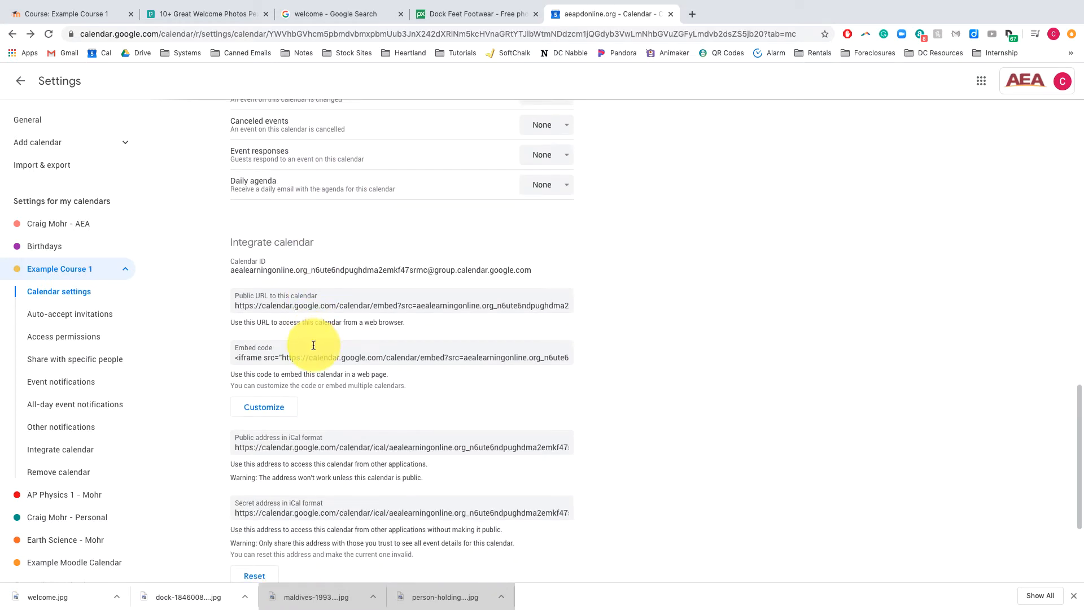
click(277, 358)
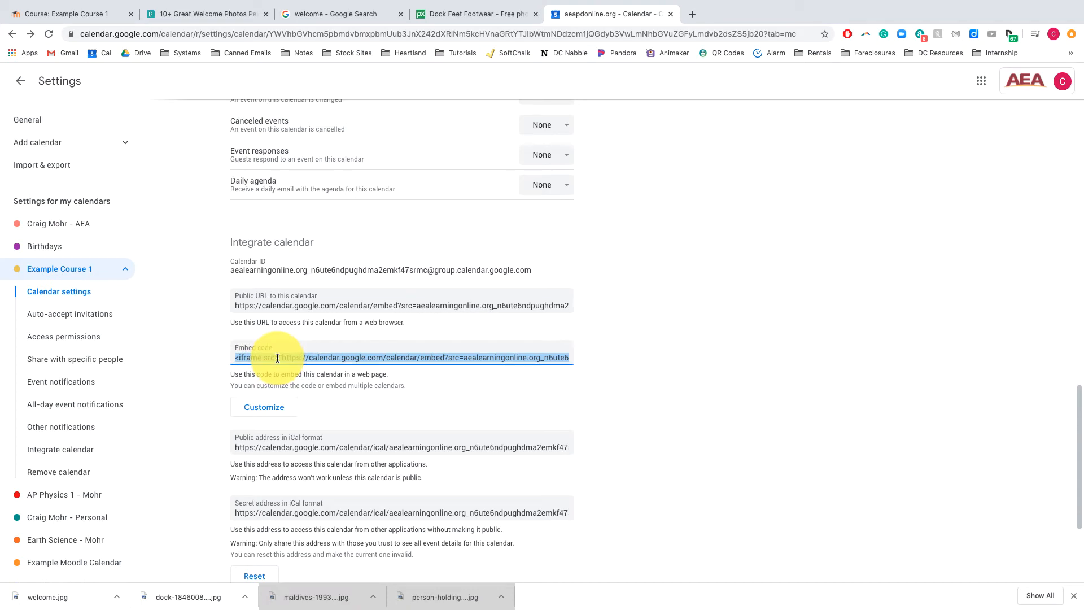
- Switch back to the Example Course 1 homepage in the AEA-k12-Online Moodle site
scroll(277, 358, down, 3)
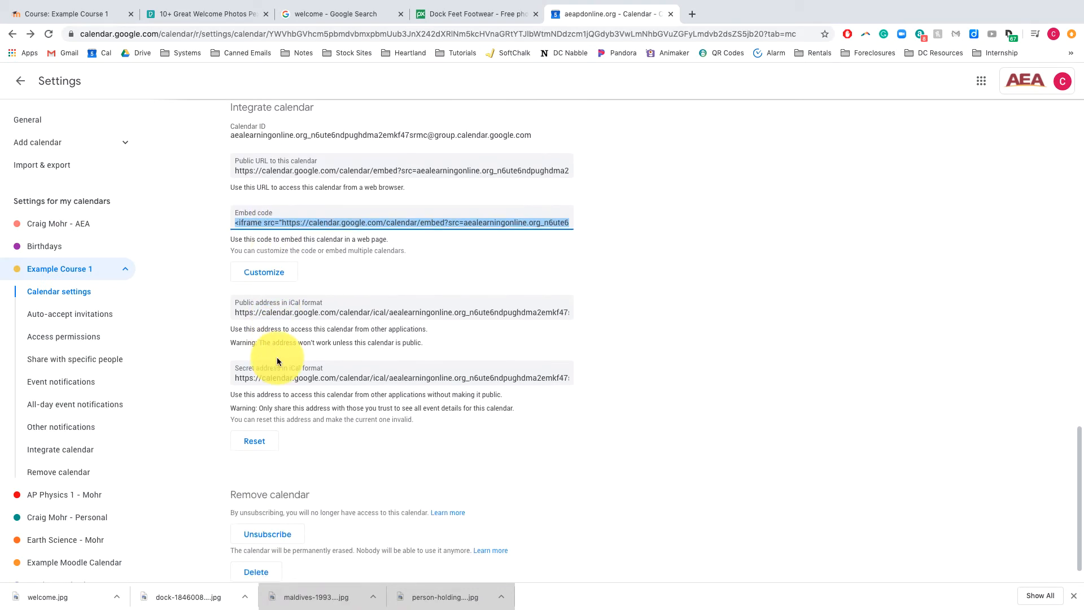
scroll(277, 357, up, 20)
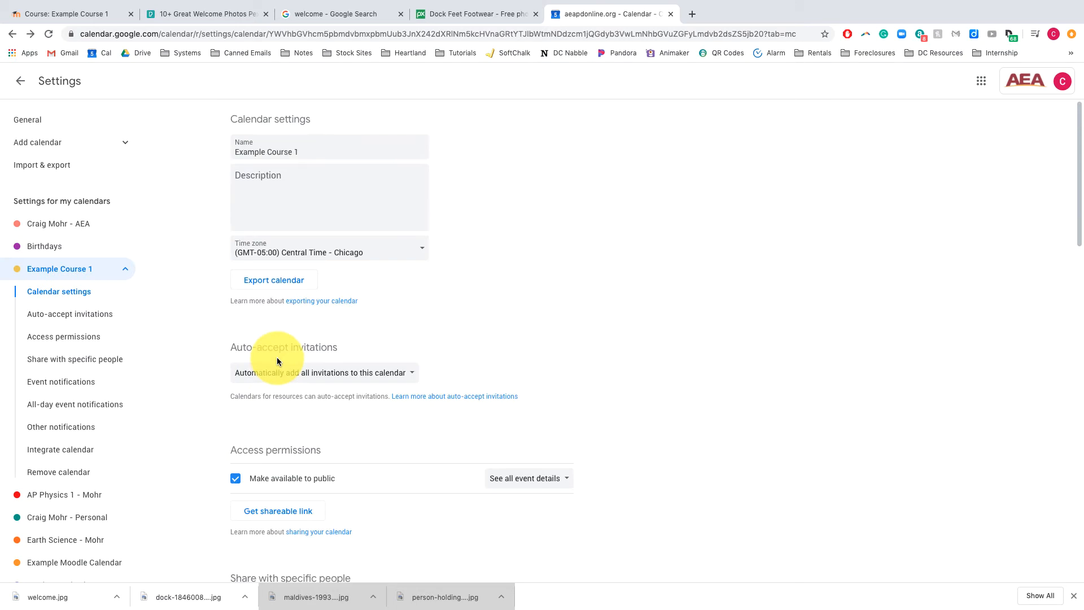
click(88, 14)
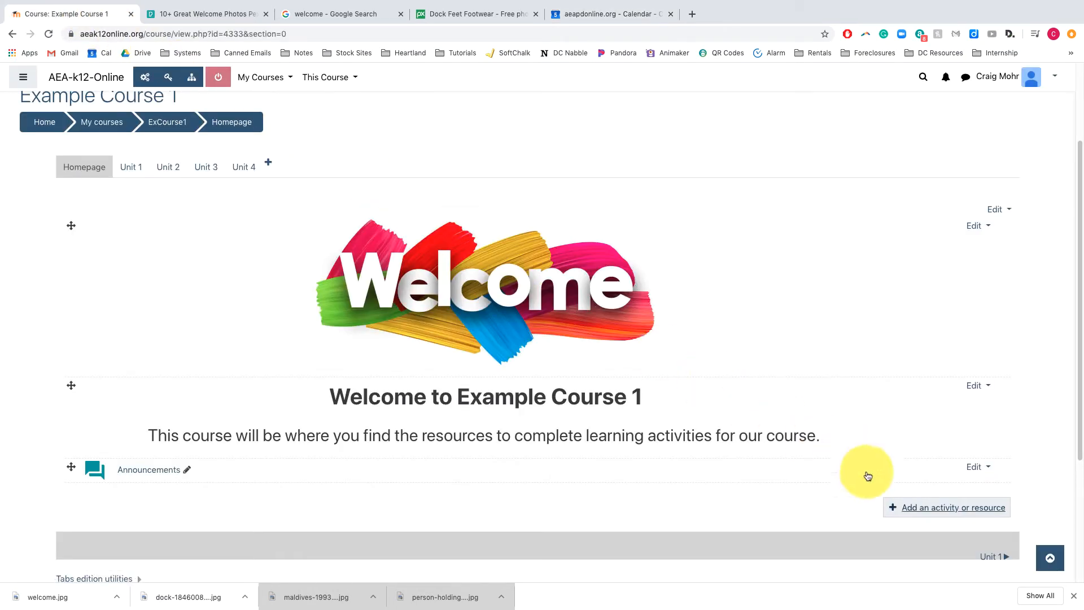
click(935, 516)
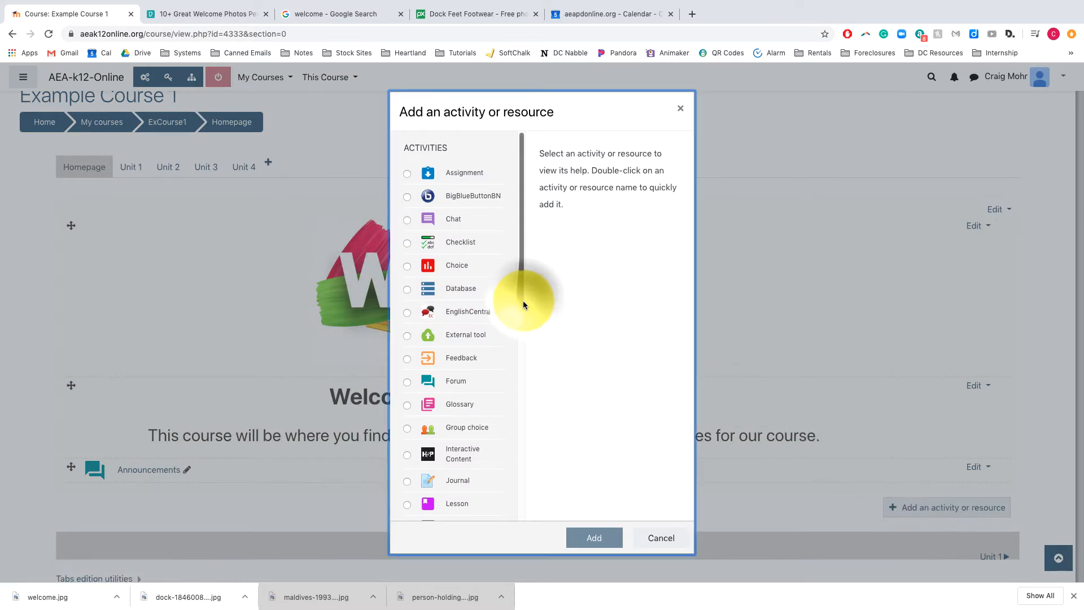
drag(523, 300, 520, 520)
click(452, 394)
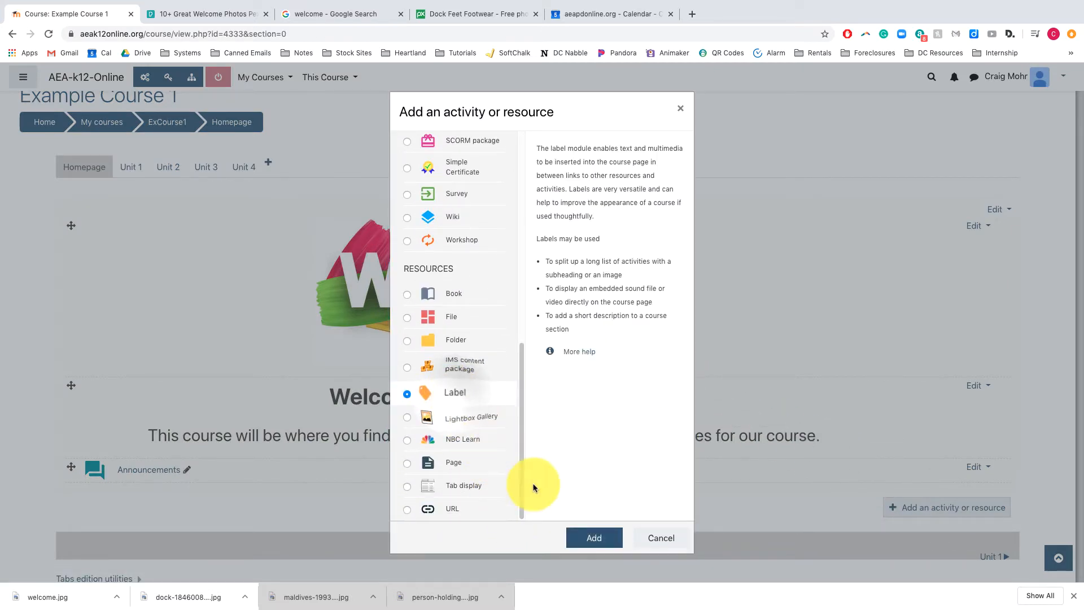
click(581, 537)
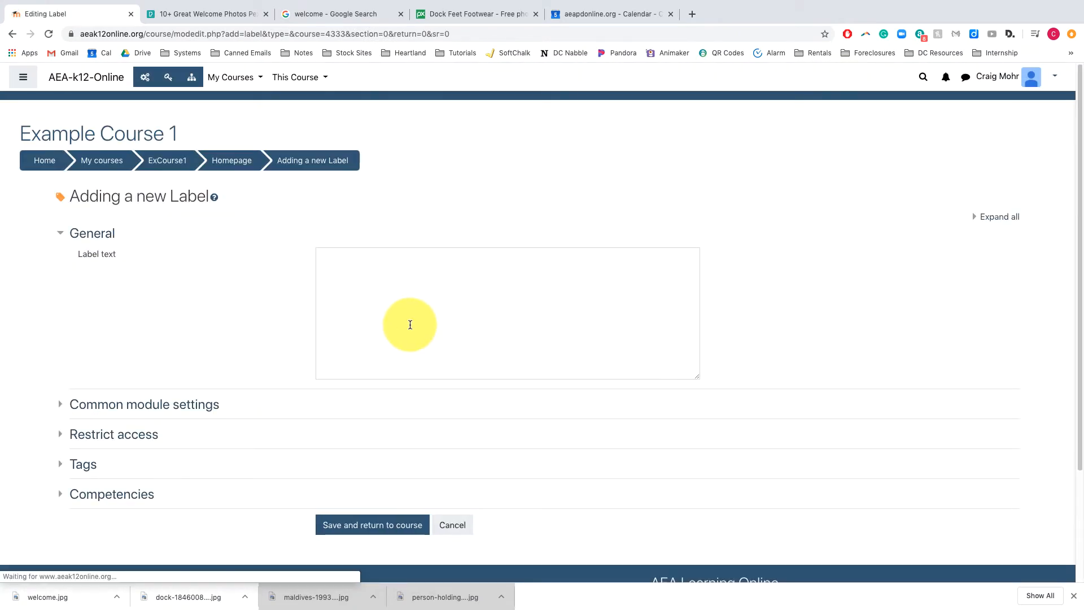
click(417, 364)
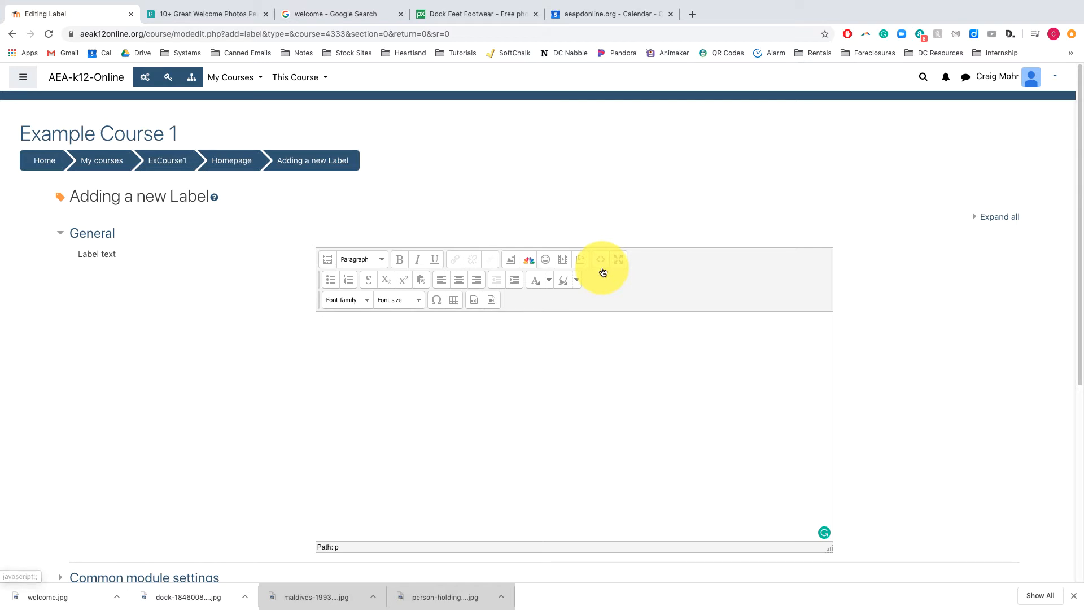
- Change the preferred text editor in the account's editor preferences and save the changes
click(1003, 77)
click(1010, 177)
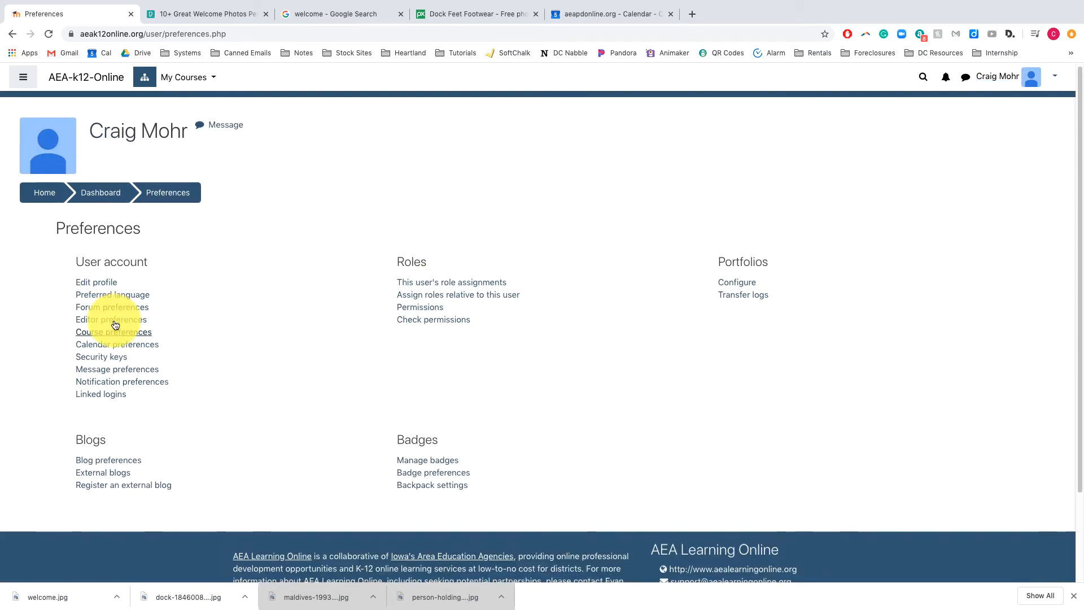
click(111, 319)
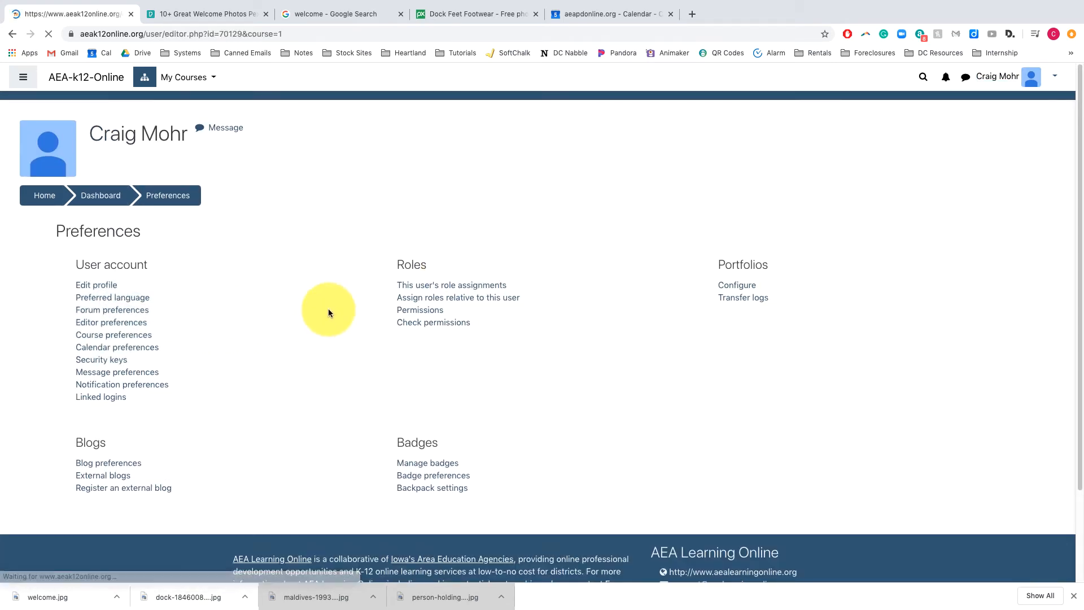
click(363, 255)
click(361, 243)
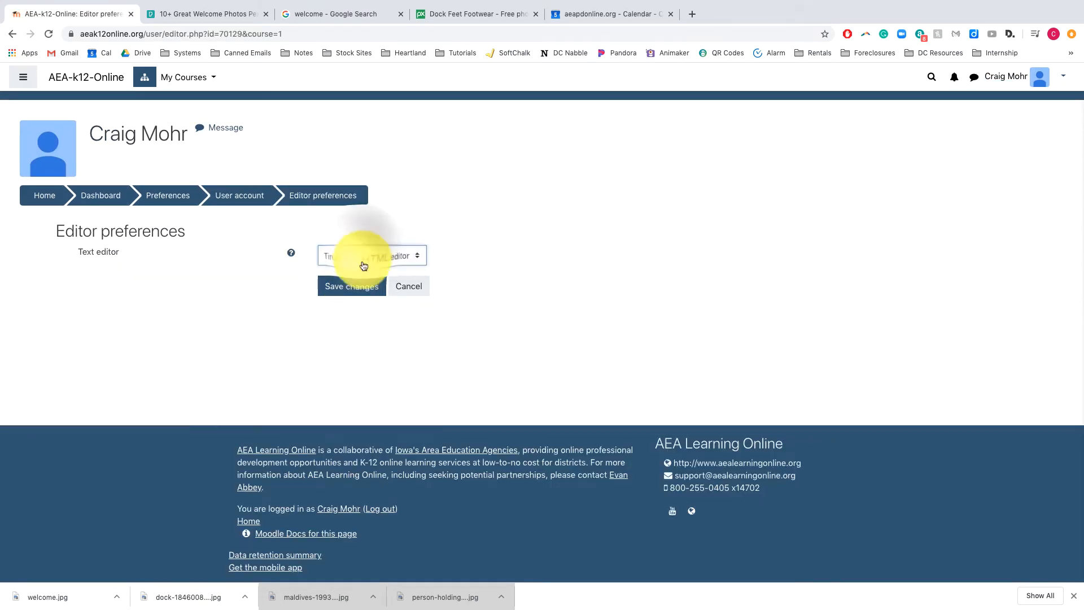
click(351, 286)
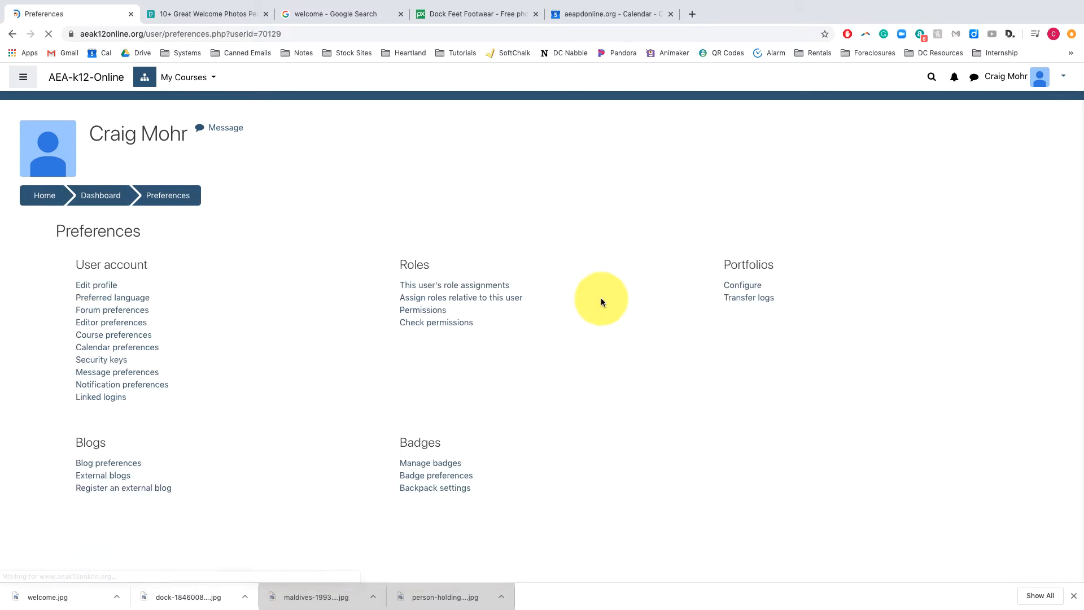
- Return from the account preferences to the Example Course 1 homepage
scroll(156, 305, down, 1)
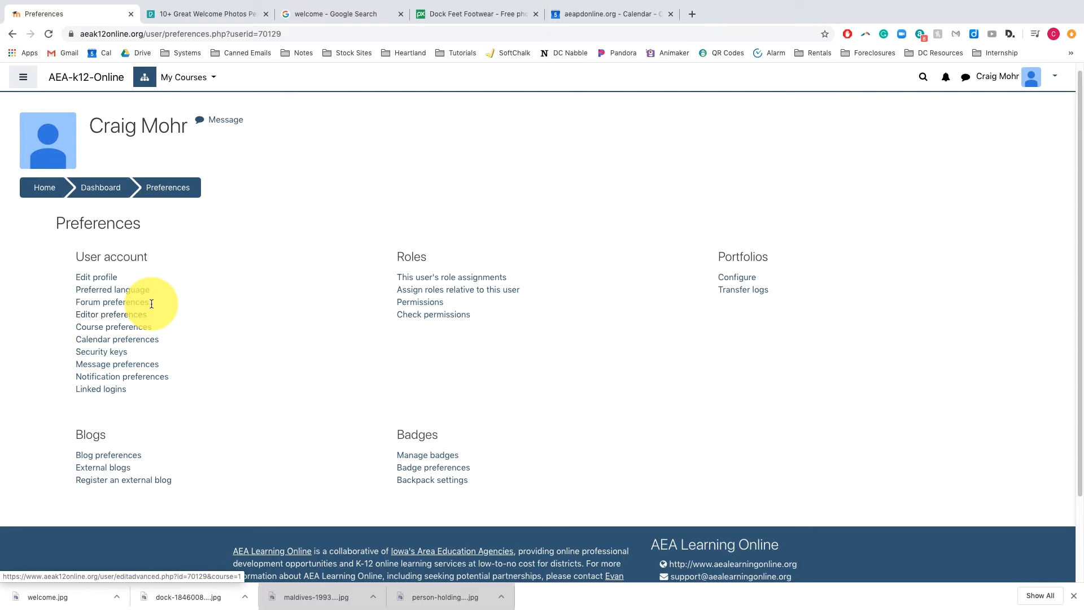
scroll(145, 300, up, 1)
click(179, 78)
click(197, 112)
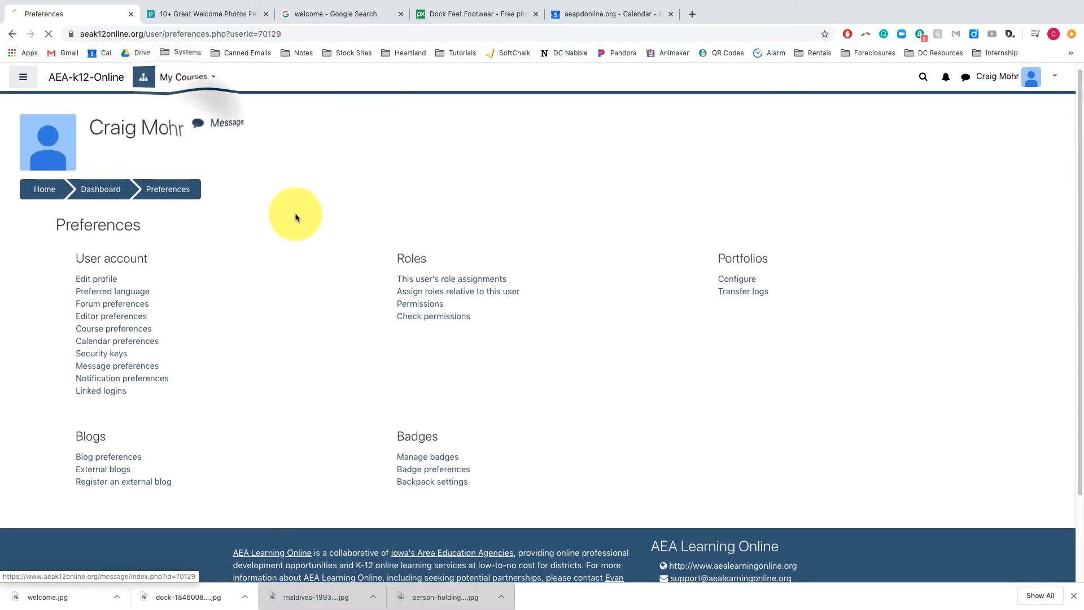
- Add a new Label resource below Announcements on the Example Course 1 homepage
scroll(484, 258, down, 5)
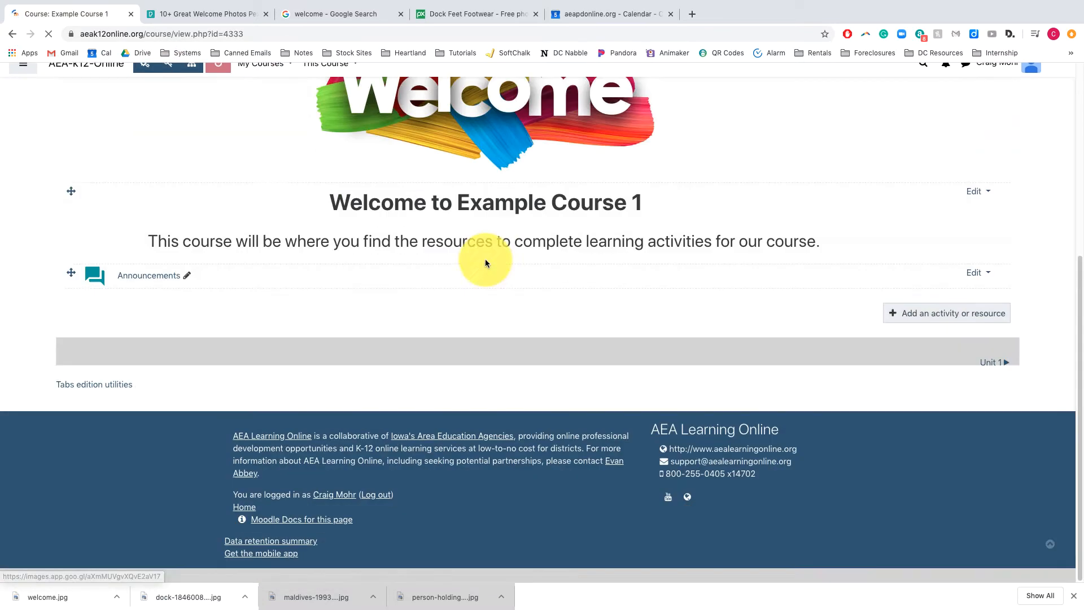
click(946, 324)
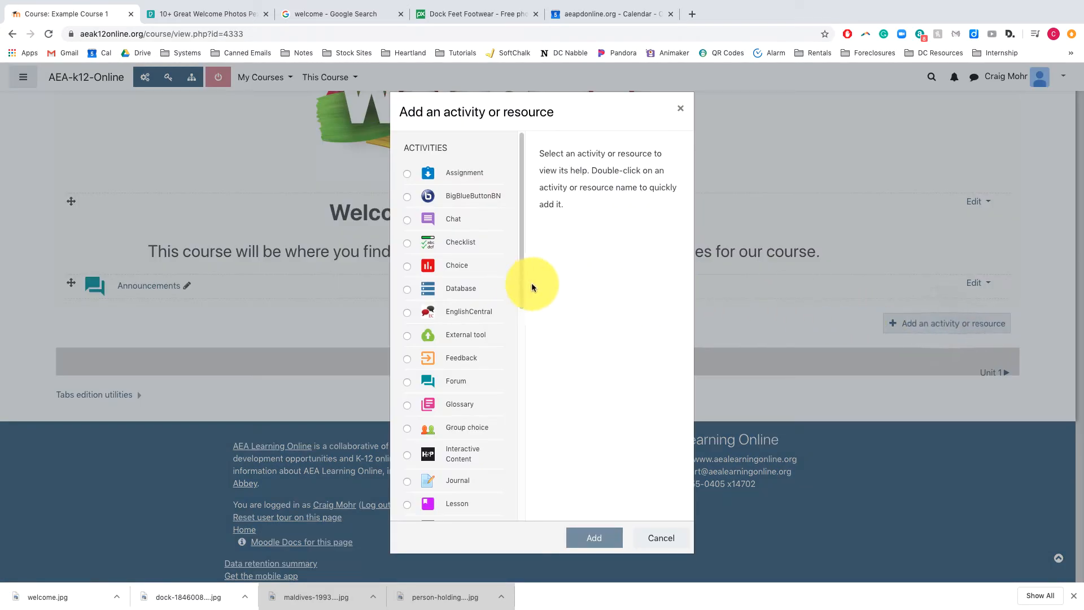
drag(522, 285, 519, 495)
click(453, 393)
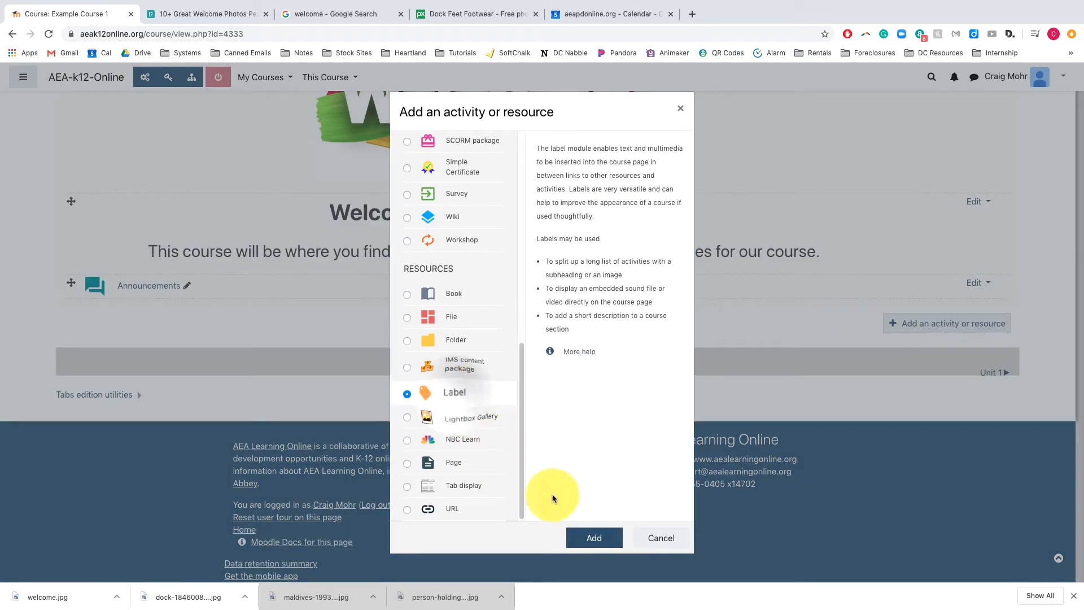
click(595, 539)
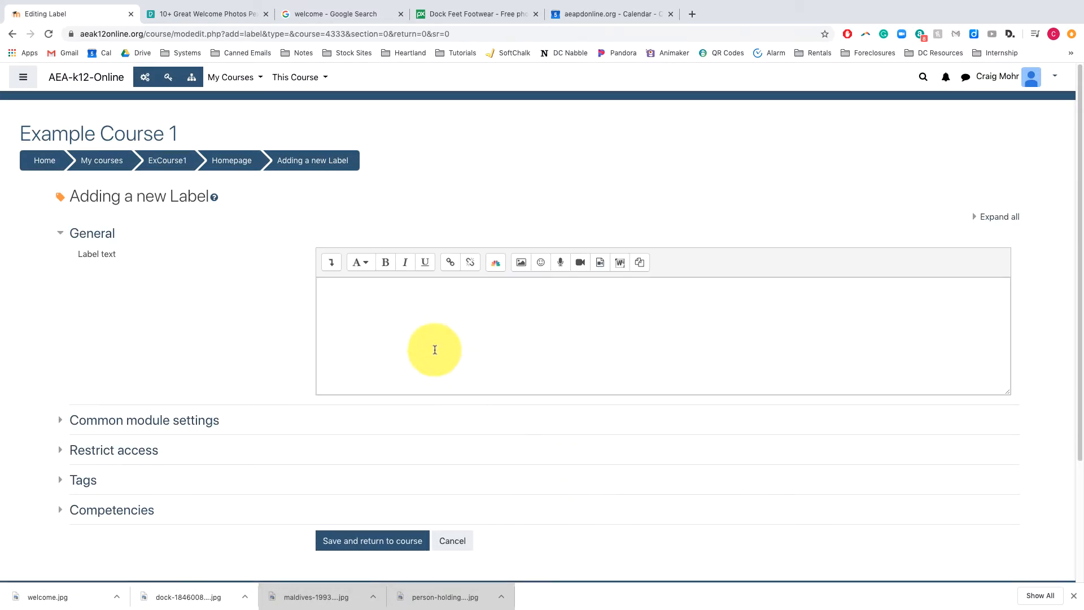
- Replace the placeholder HTML in the label text's source code with the copied Google Calendar embed code
click(331, 262)
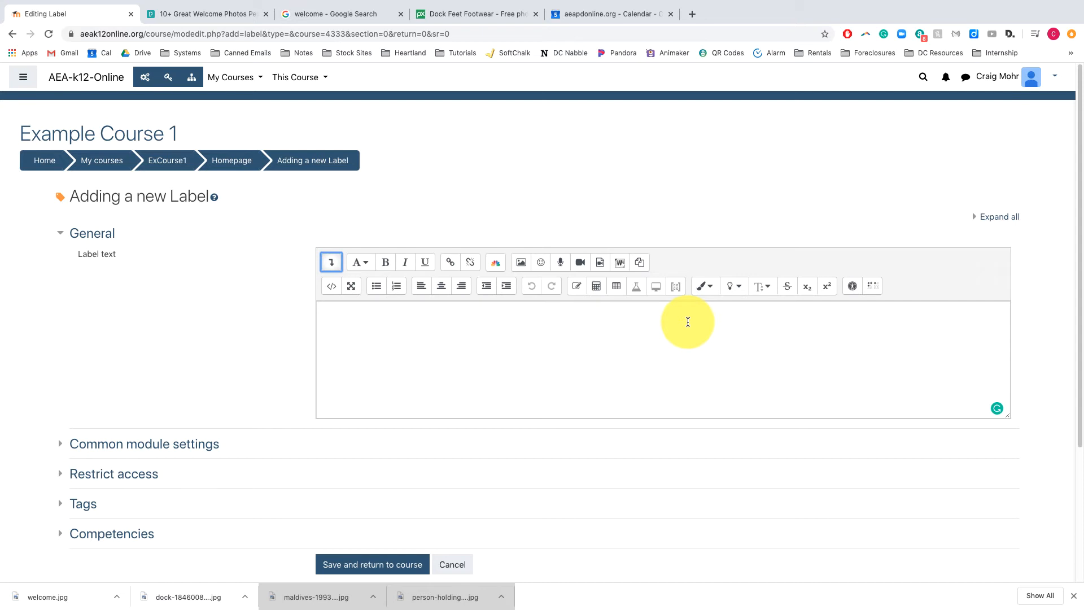
click(331, 285)
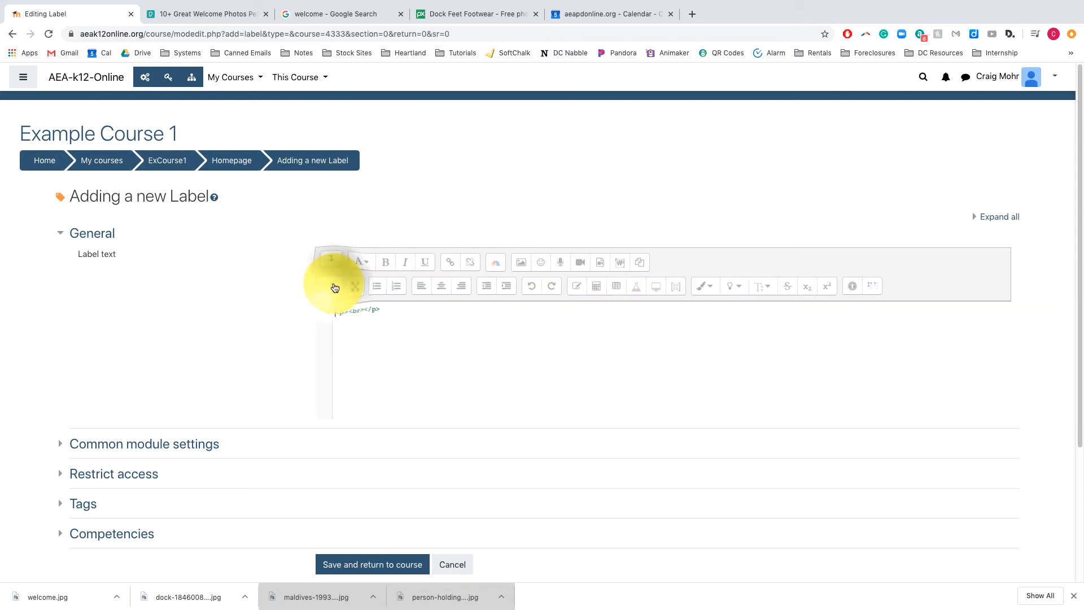
drag(407, 309, 326, 309)
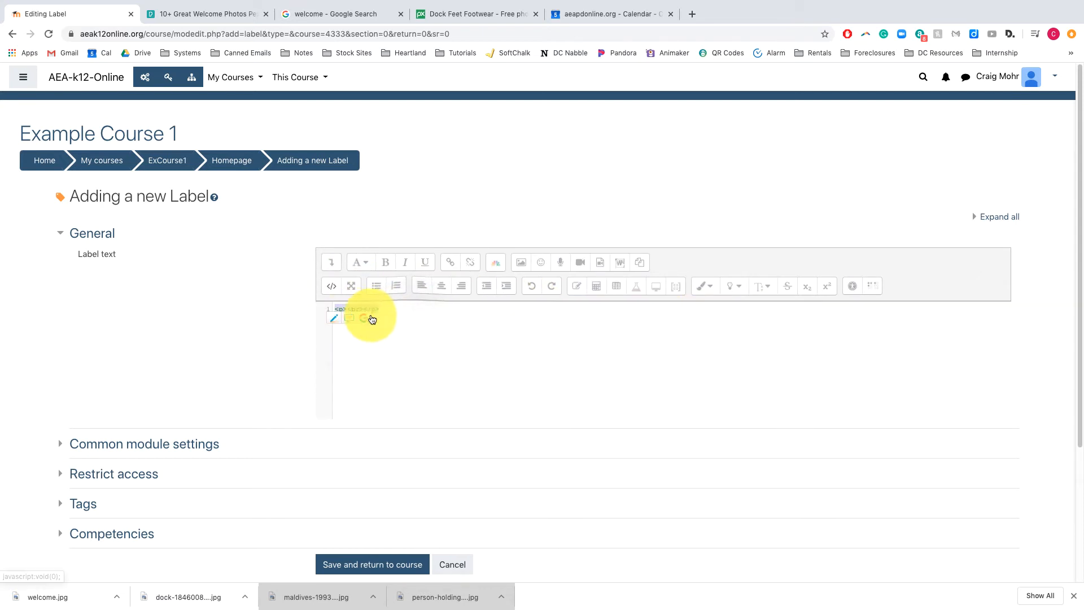
text(<iframe src="https://calendar.google.com/calendar/embed?src=aealearningonline.org_n6ute6ndpughdma2emkf47srmc%40group.calendar.google.com&ctz=America%2FChicago" style="border: 0" width="800" height="600" frameborder="0" scrolling="no"></iframe>)
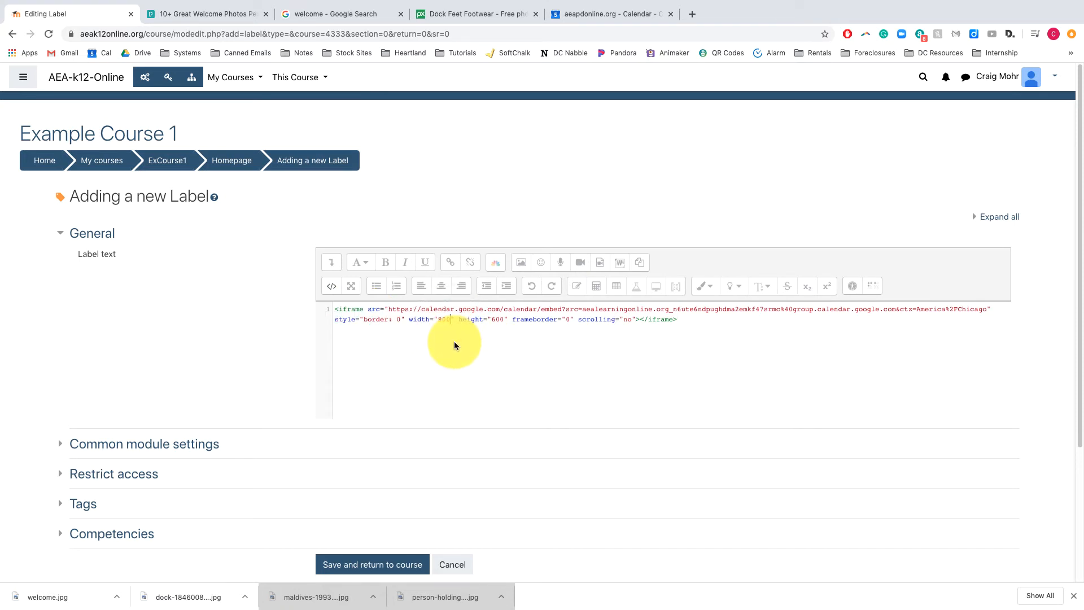
- Set the calendar iframe's width to 500 and height to 400, and save the label to the course
key(BackSpace)
key(BackSpace)
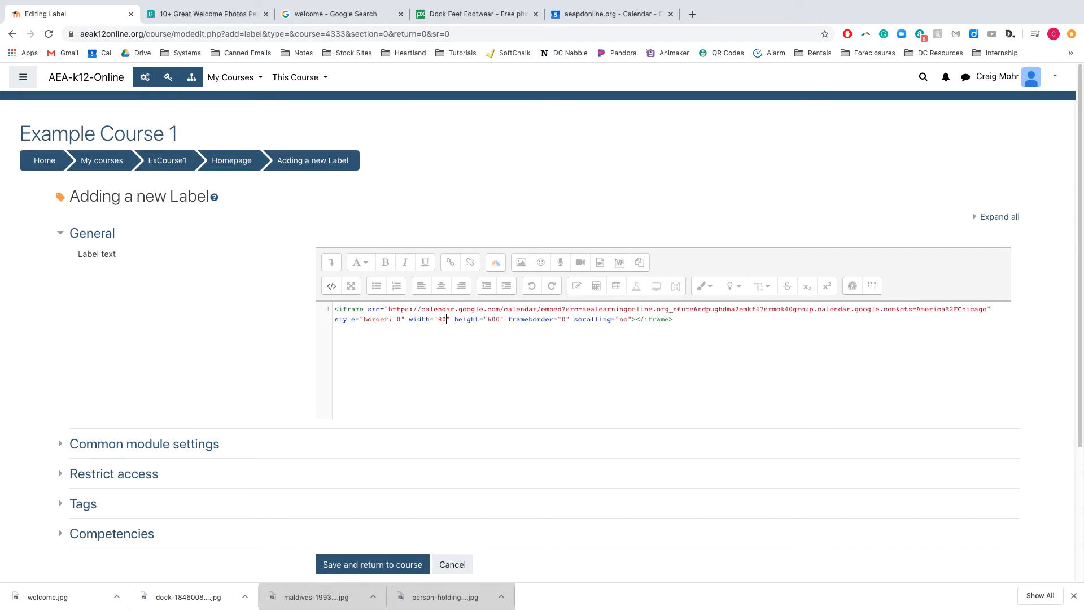
text(50)
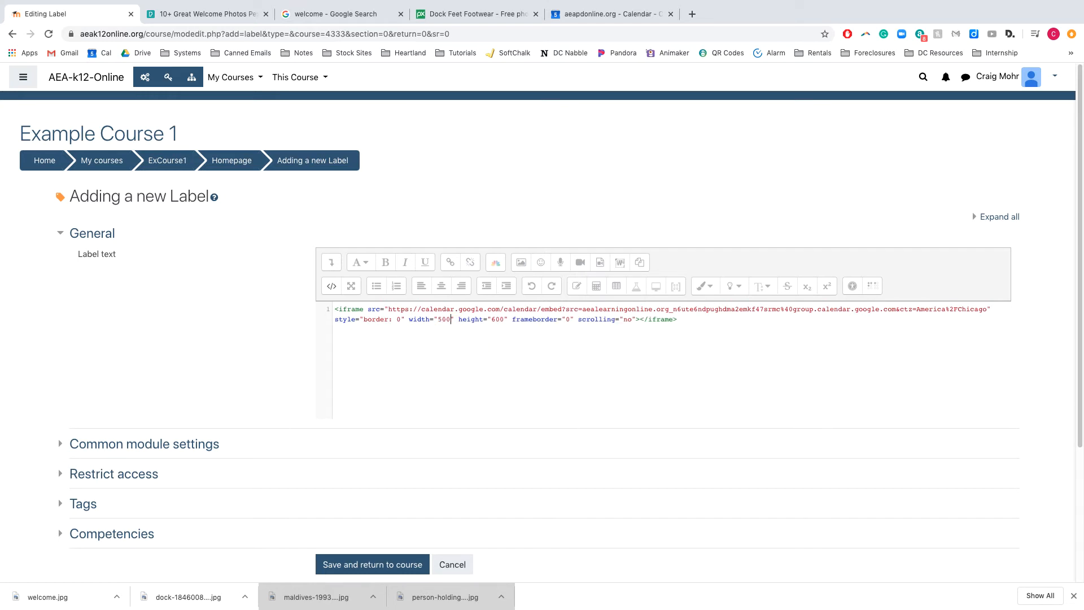
click(496, 320)
key(BackSpace)
text(4)
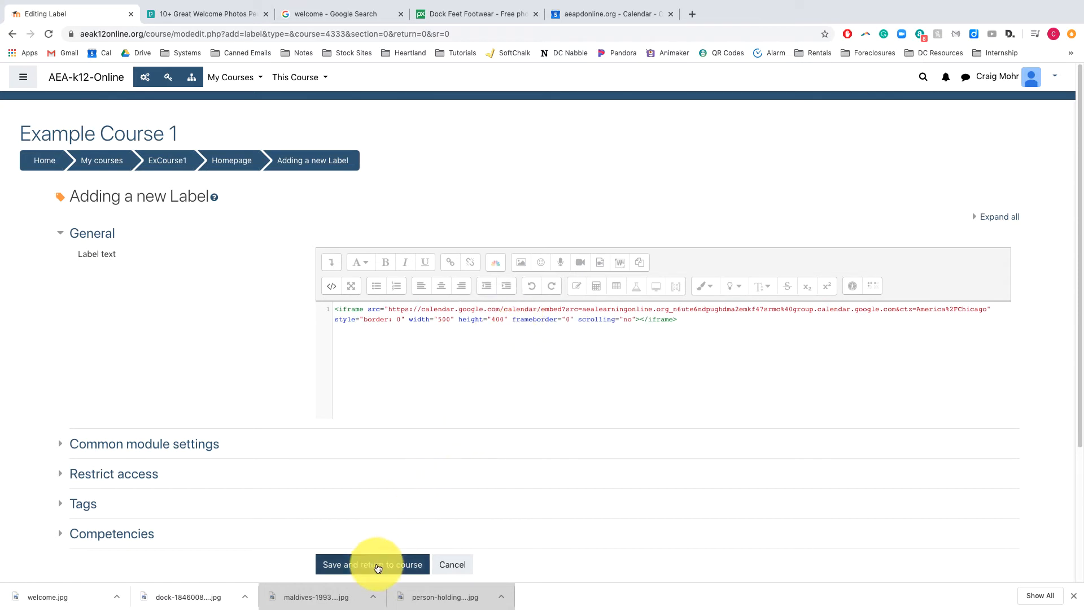
click(377, 565)
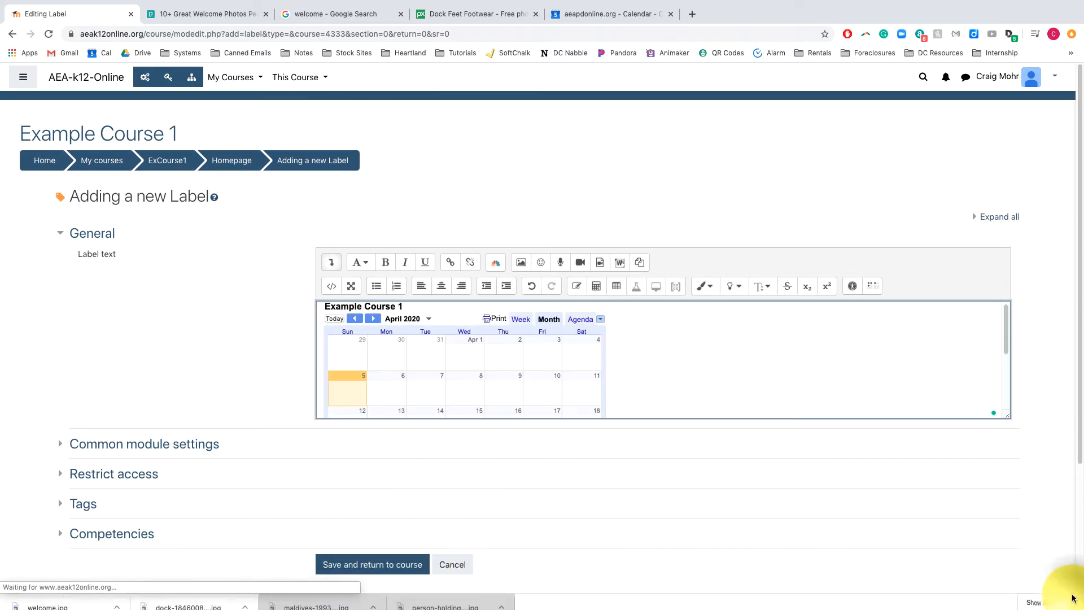
- Centre the embedded calendar in its homepage label and save the change to the course
scroll(1072, 597, down, 5)
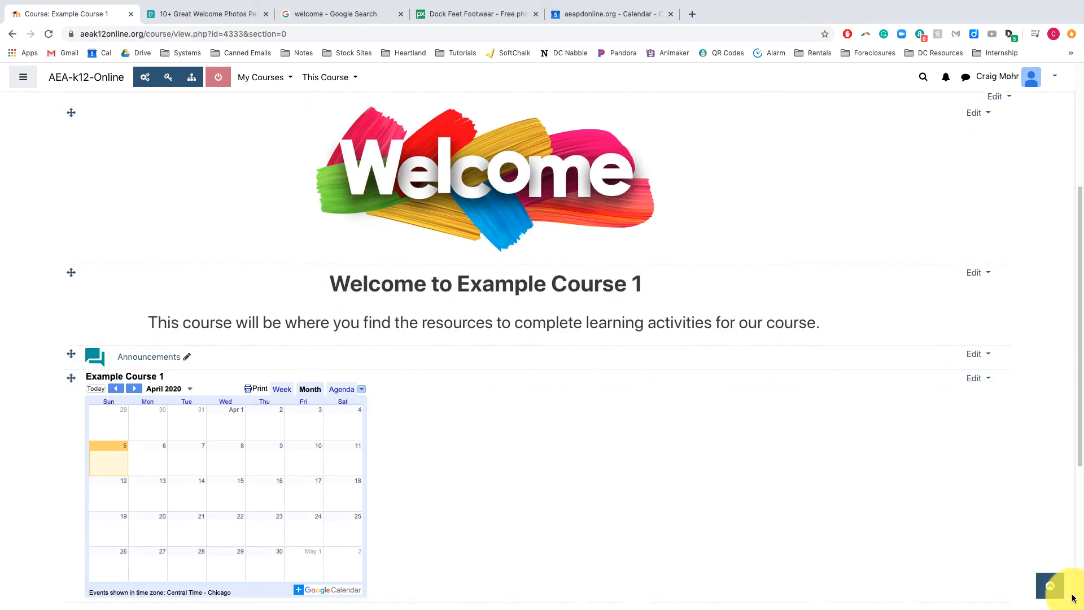
click(975, 346)
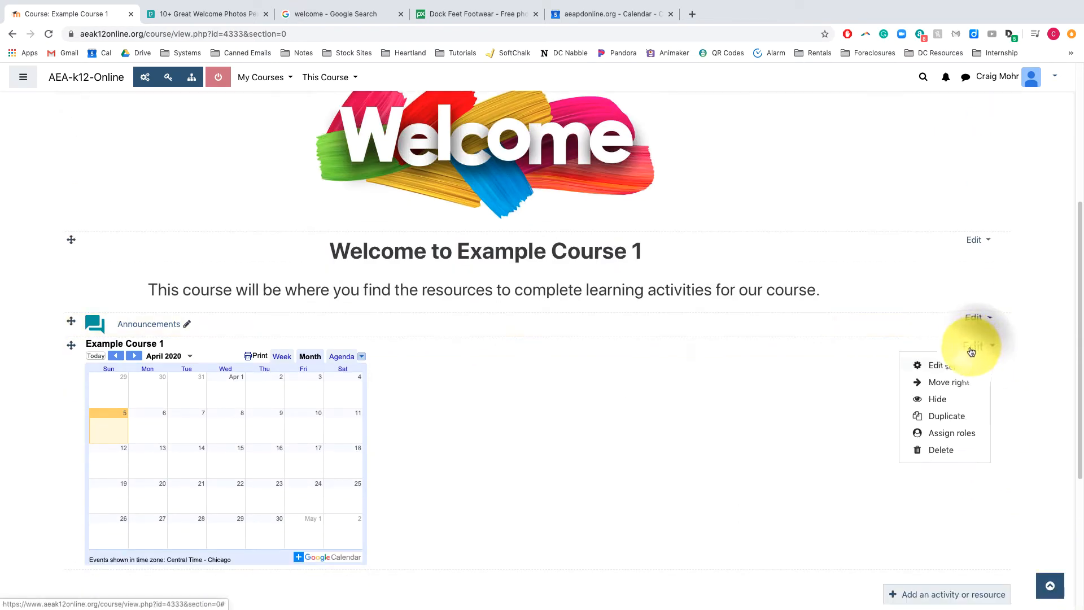
click(939, 371)
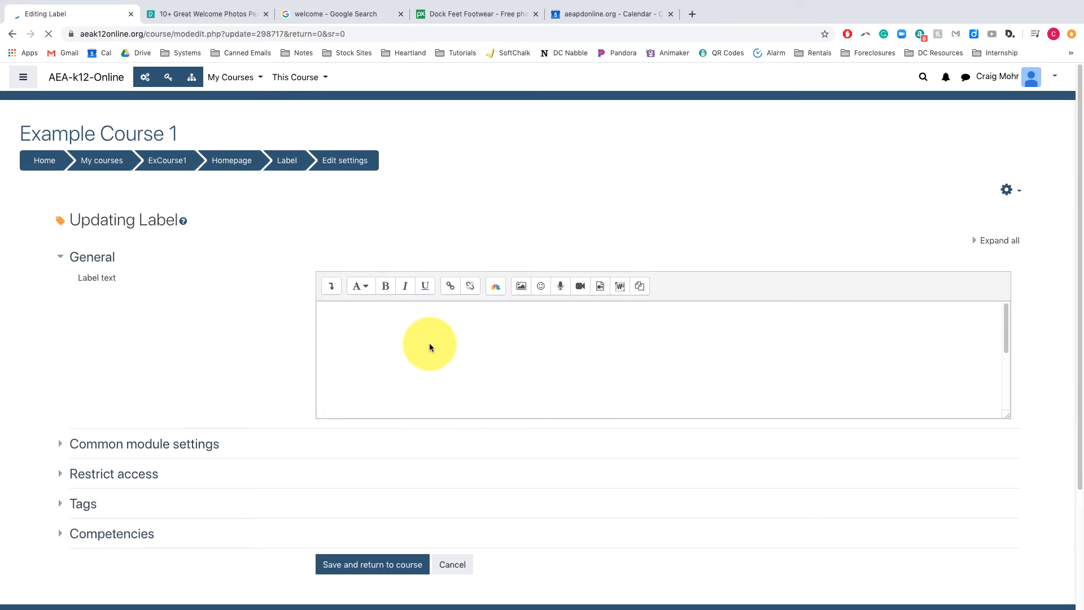
click(331, 286)
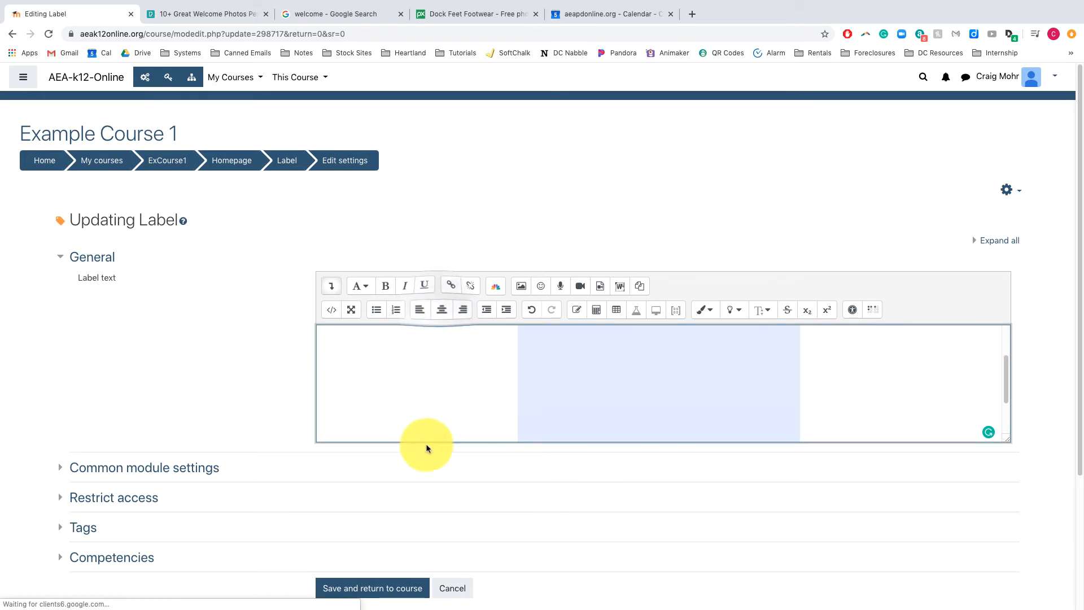
click(415, 587)
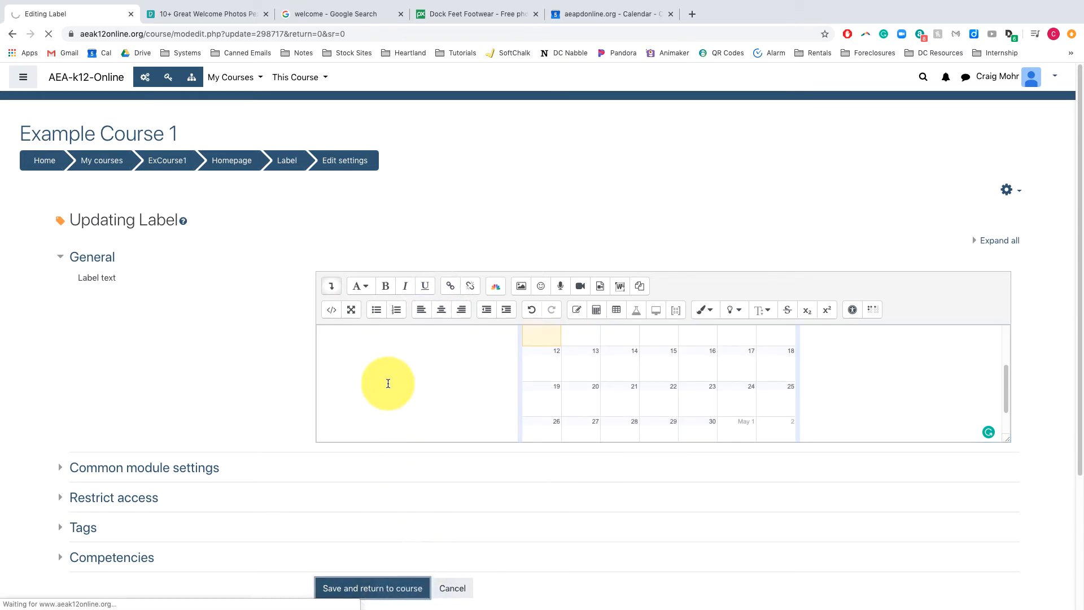
- Set the embedded calendar's iframe width to 600 in the label's HTML source and save it to the course homepage
scroll(389, 387, down, 5)
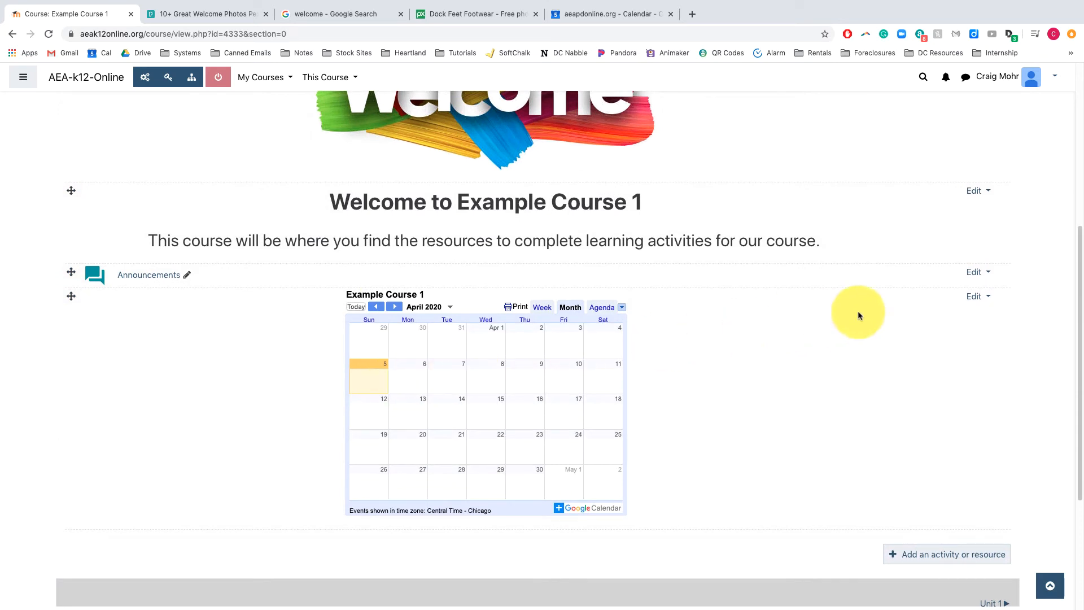
click(979, 296)
click(958, 315)
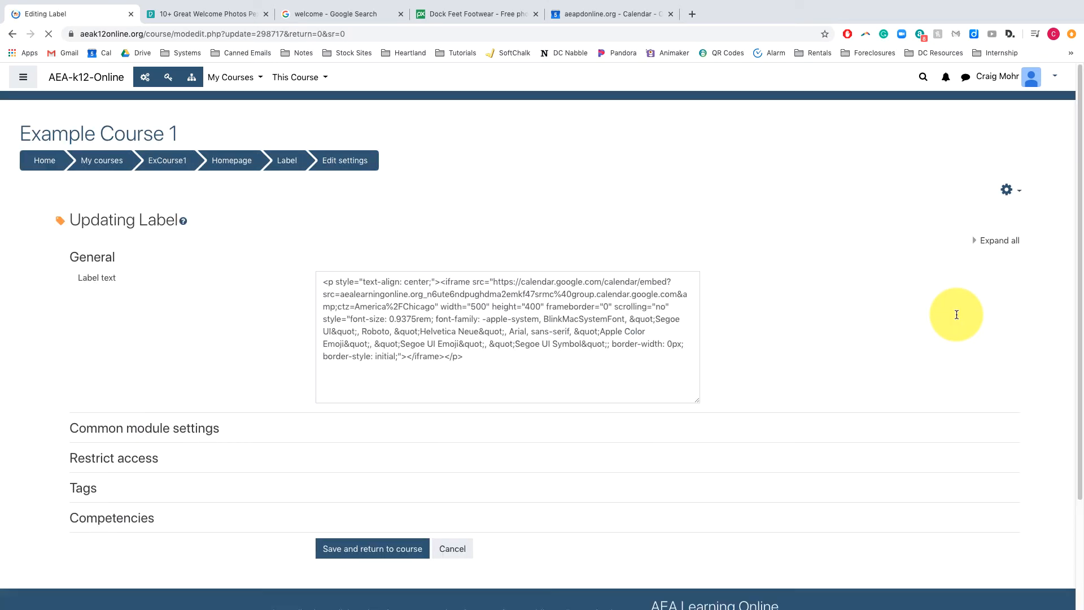
click(332, 285)
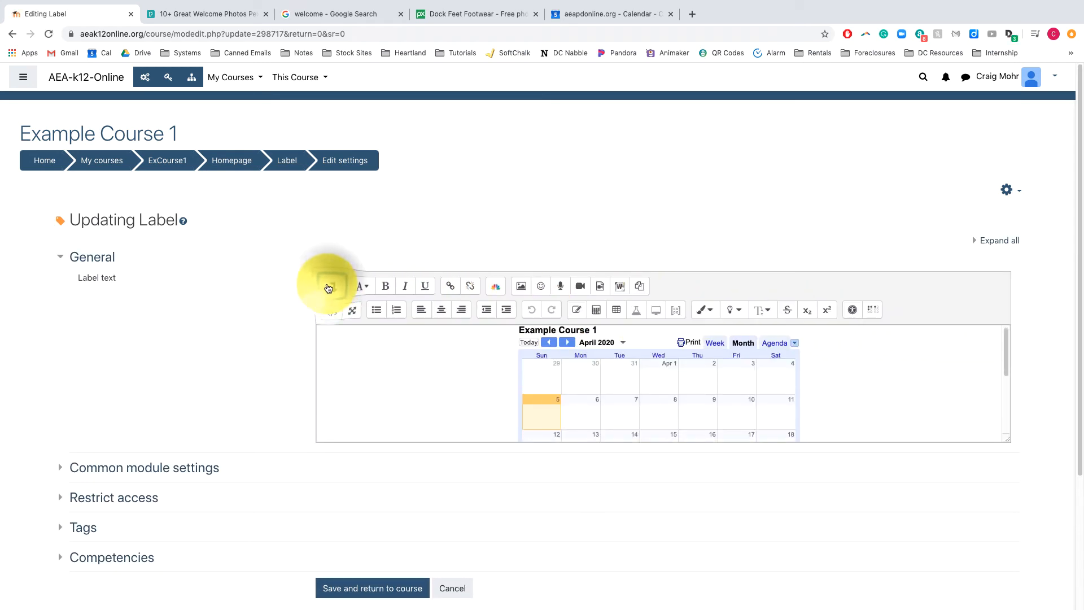
click(334, 311)
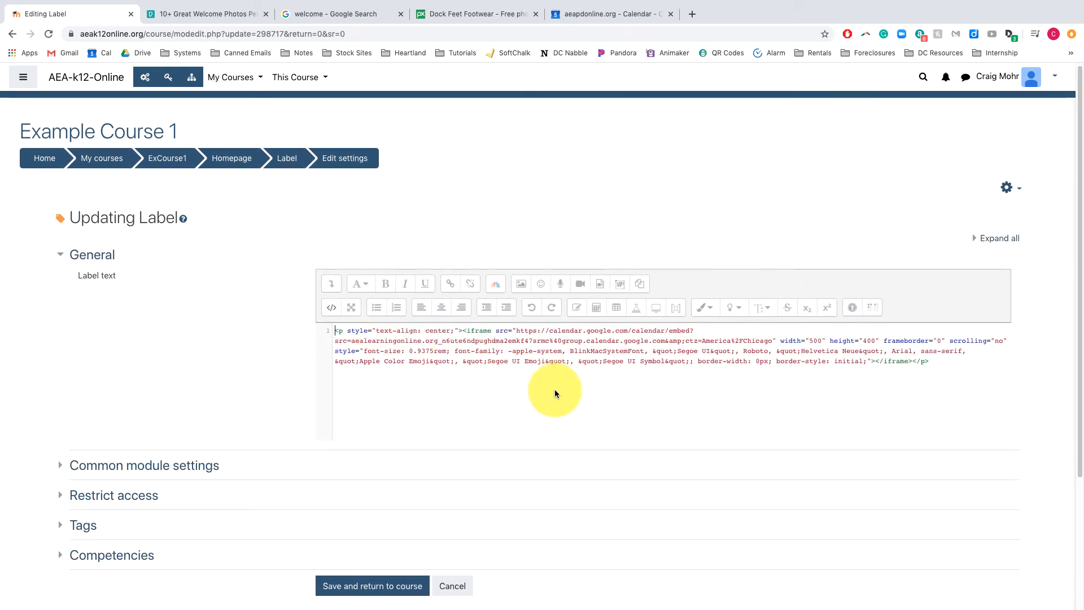
click(813, 341)
key(BackSpace)
text(6)
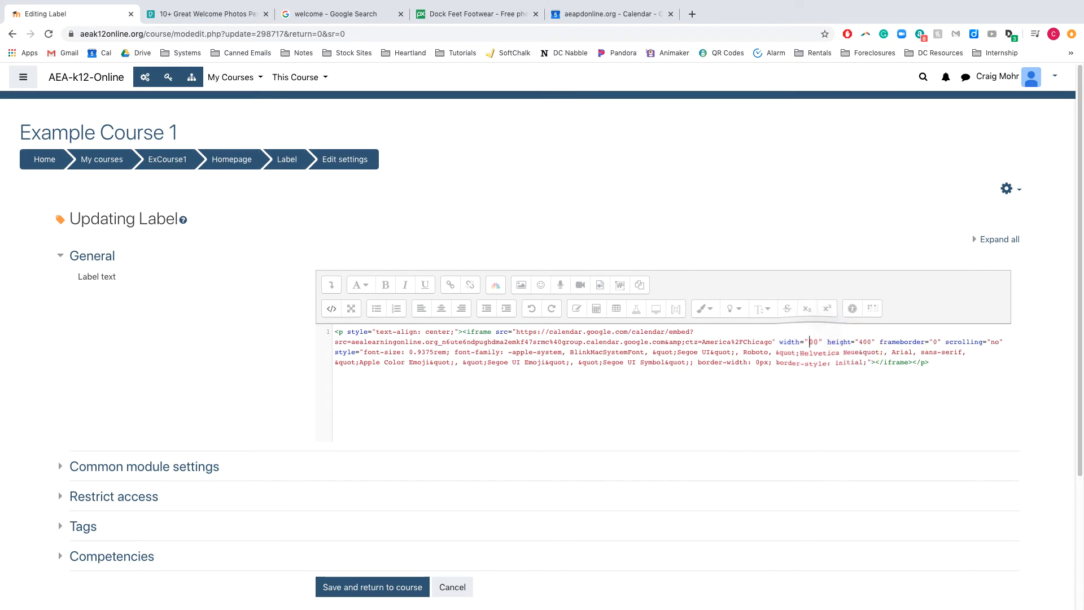
click(378, 586)
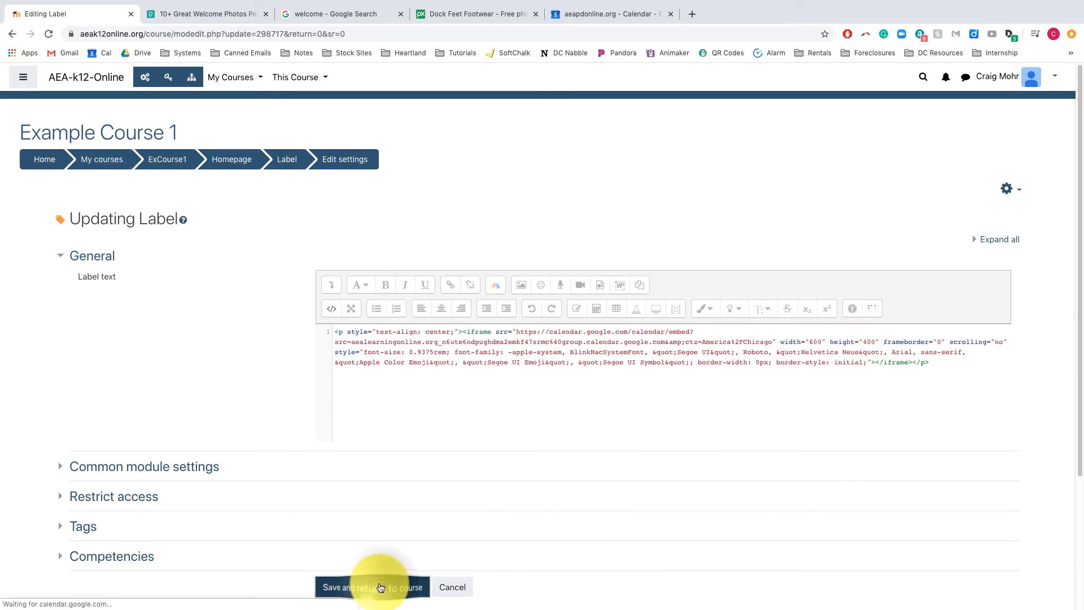
scroll(398, 486, down, 2)
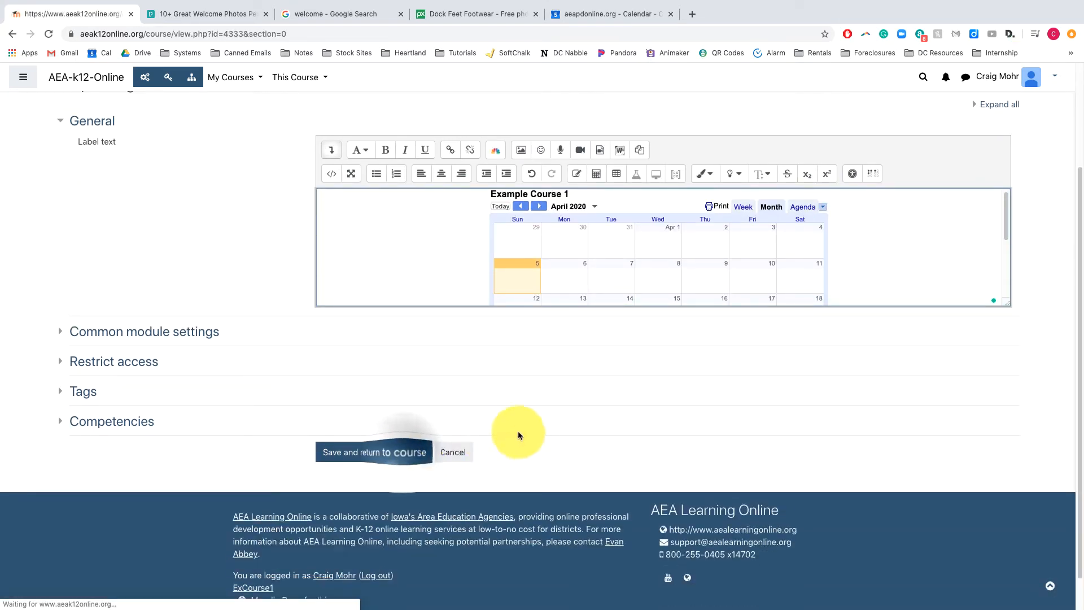
scroll(529, 434, down, 2)
scroll(529, 435, down, 3)
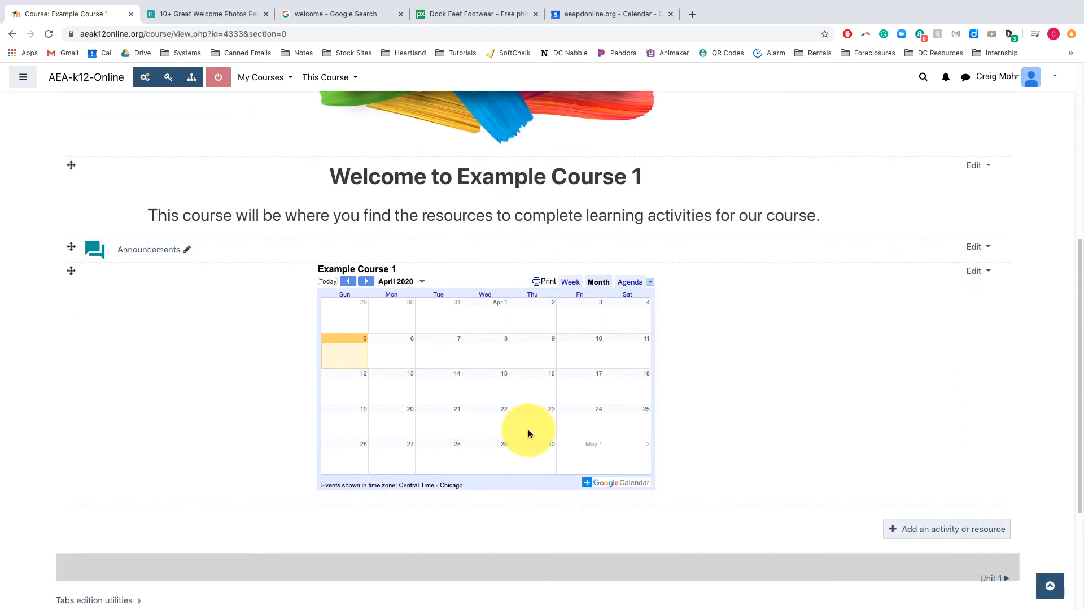
- Move the label with the embedded calendar above Announcements on the course homepage
scroll(525, 428, up, 1)
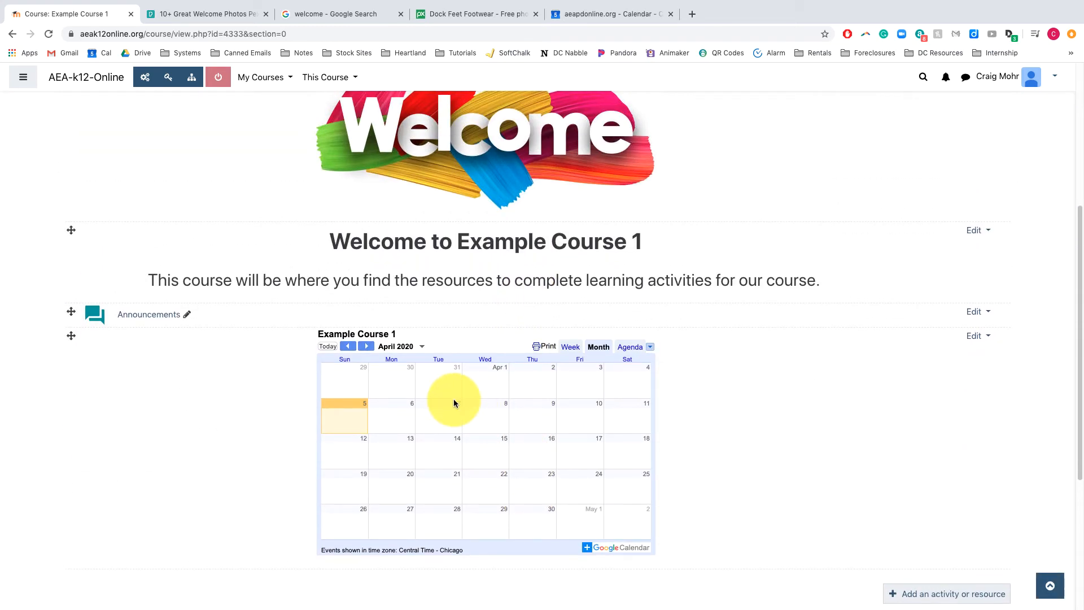
scroll(455, 403, down, 1)
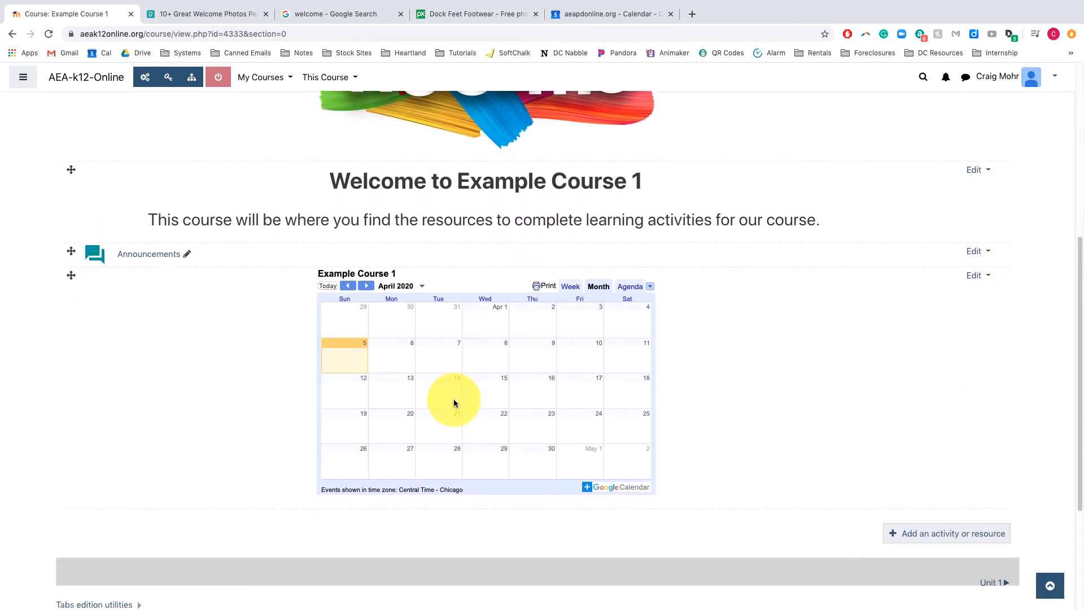
drag(69, 274, 72, 251)
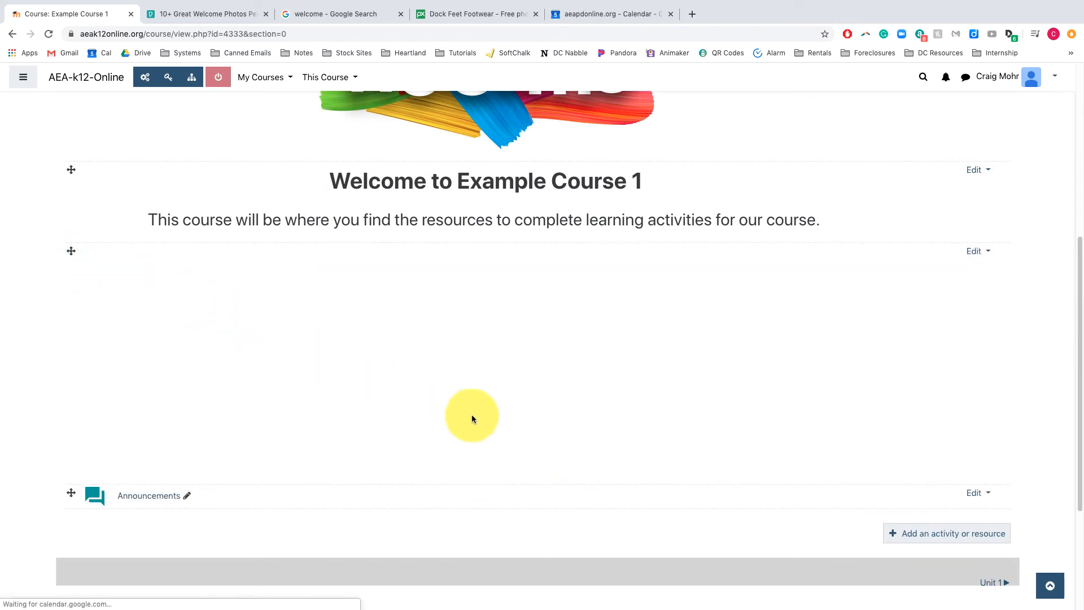
- Open the embedded Example Course 1 calendar in Google Calendar from the Moodle homepage and look through the calendar list
click(587, 464)
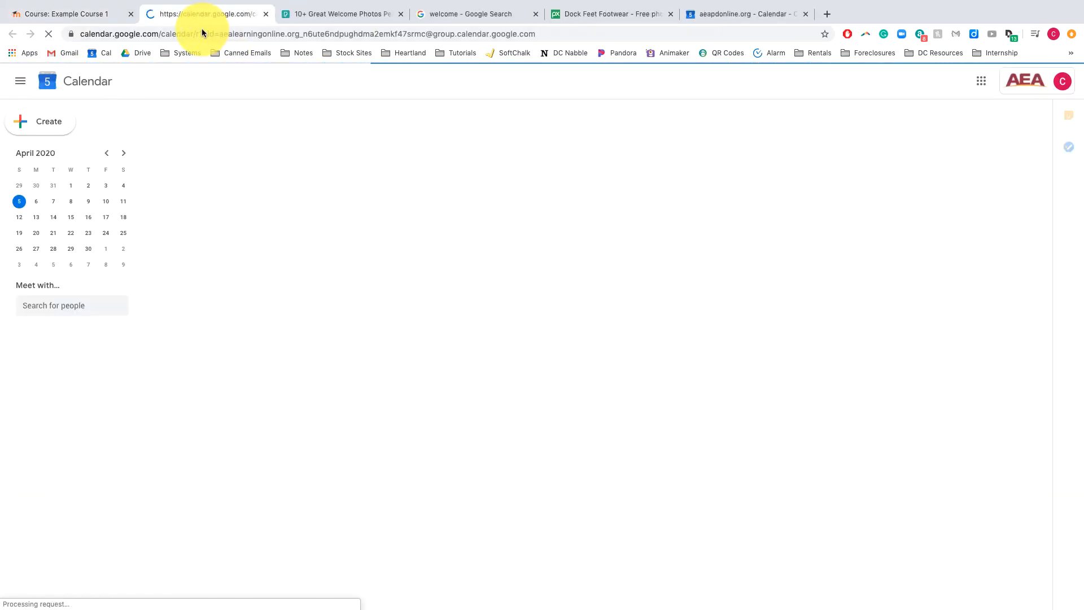
click(74, 14)
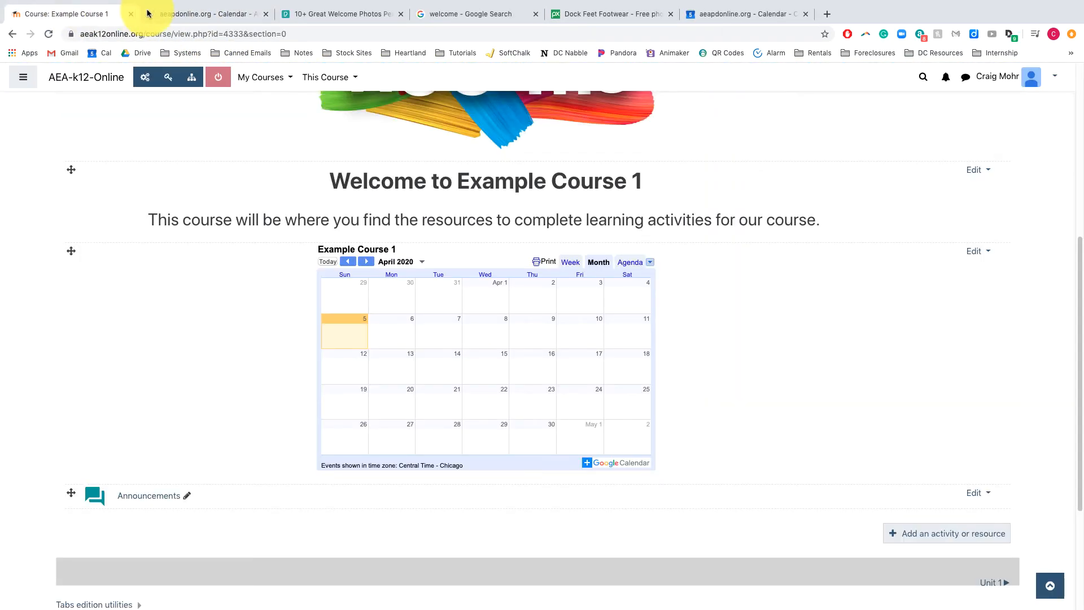
click(174, 13)
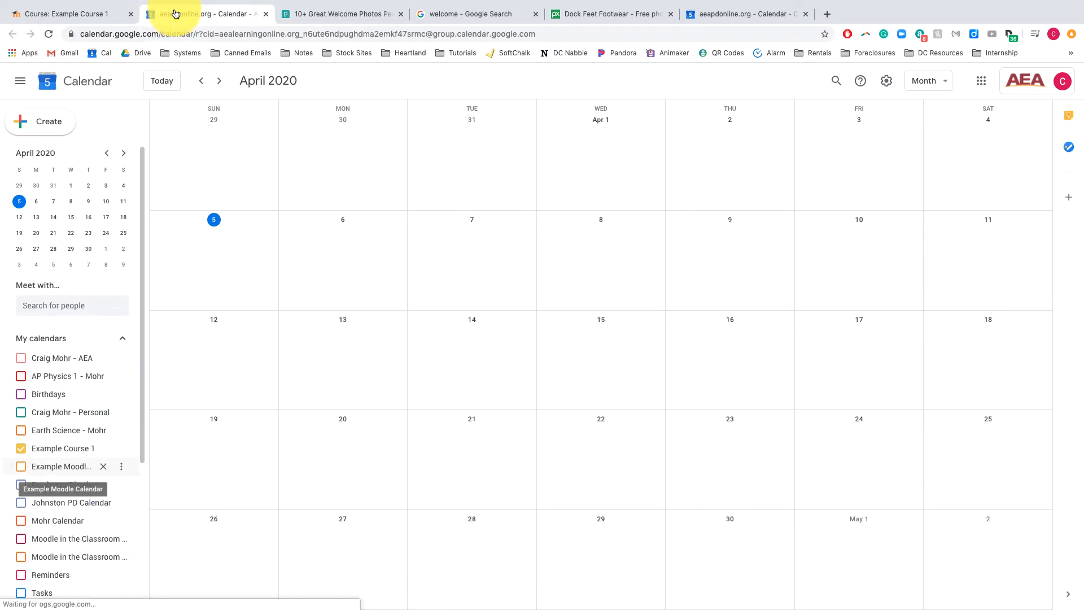
scroll(62, 395, down, 3)
scroll(68, 361, down, 2)
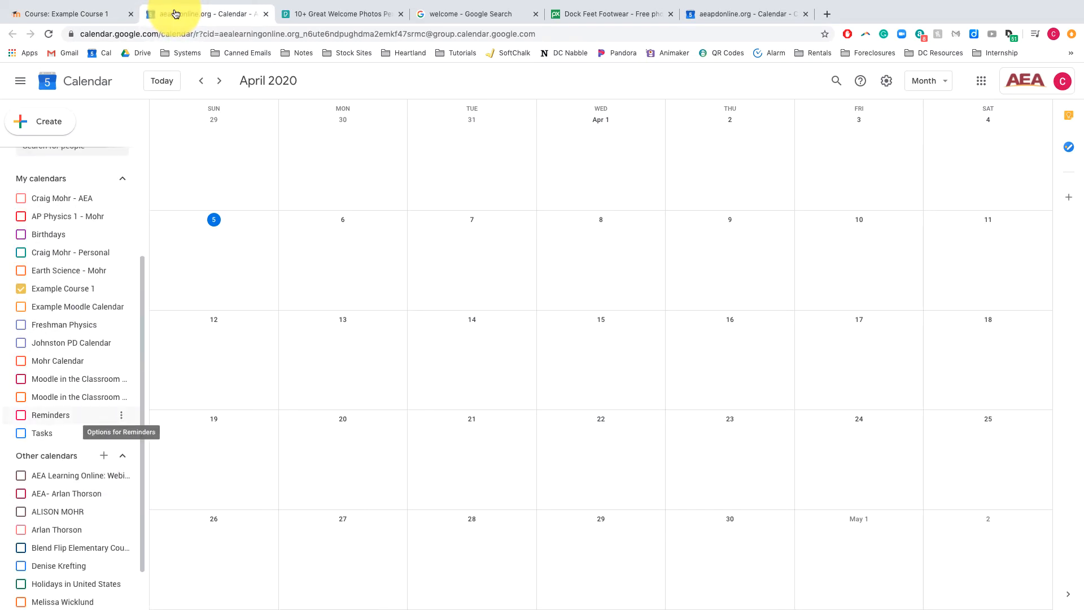
click(99, 17)
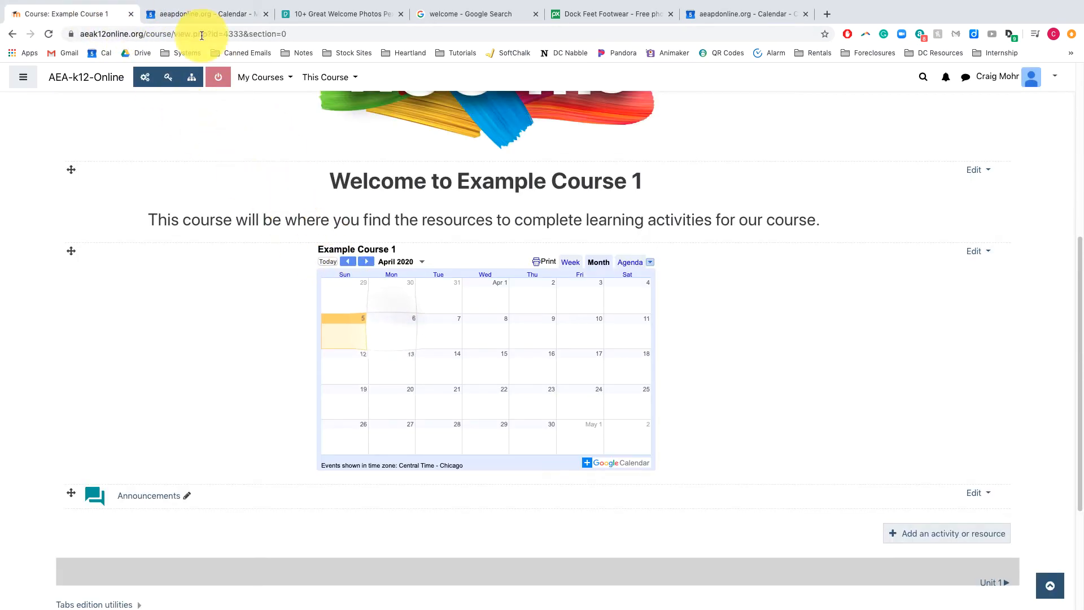
click(190, 16)
- Show the first calendar under My calendars in the month view and hide it again, leaving only Example Course 1 shown
scroll(205, 265, up, 2)
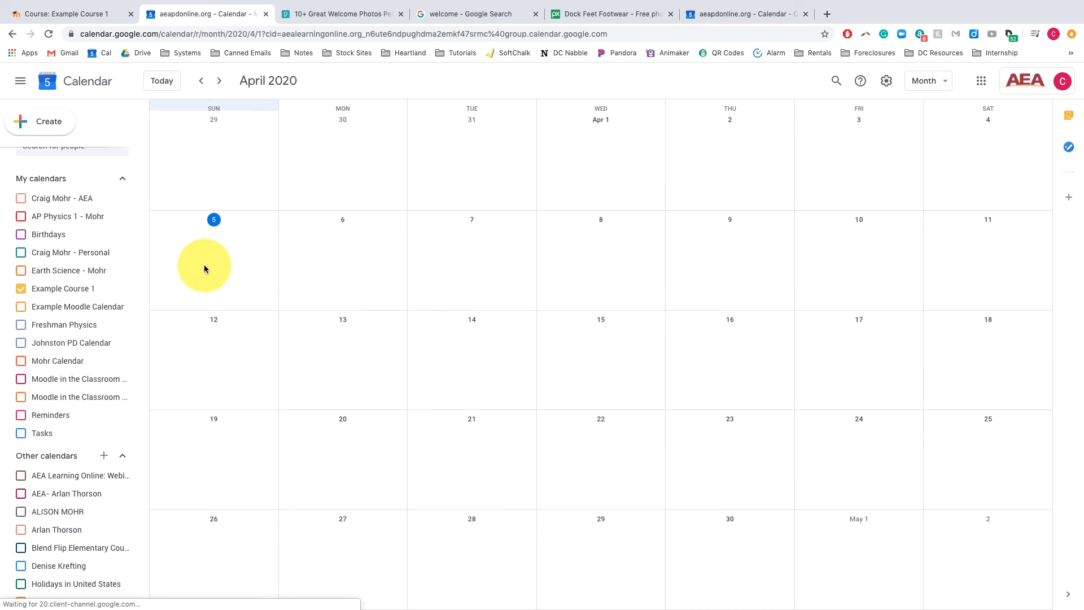
scroll(204, 265, down, 1)
scroll(204, 265, up, 1)
scroll(204, 266, down, 1)
scroll(204, 265, down, 1)
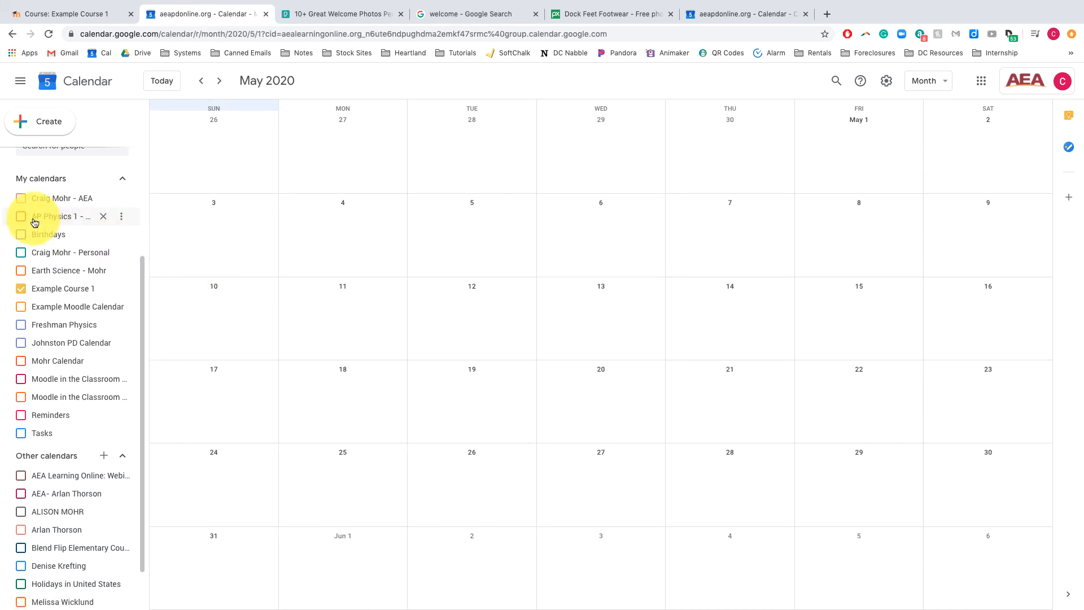
click(21, 199)
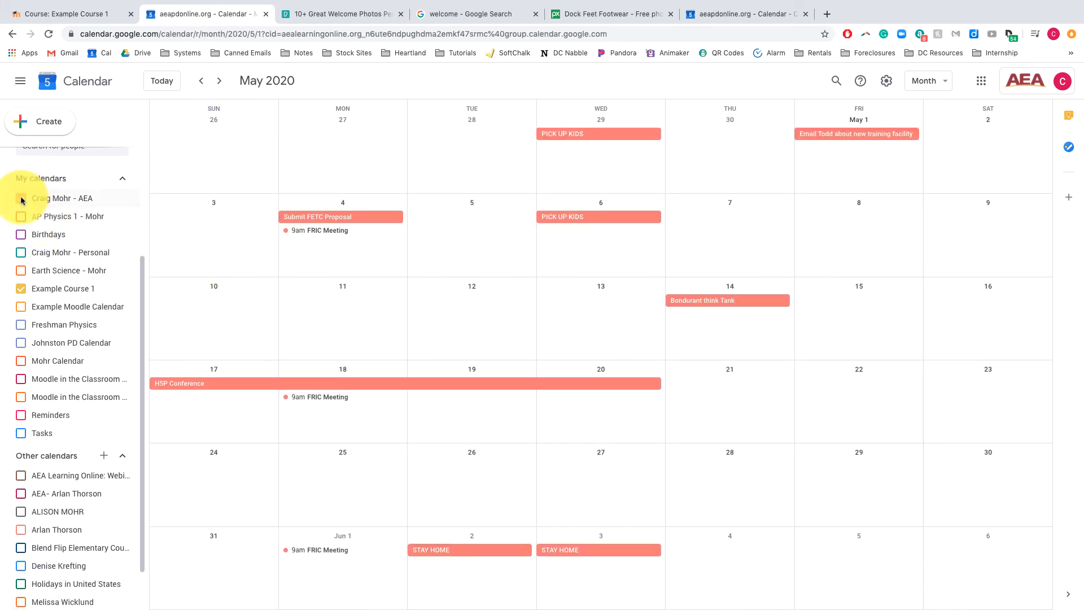
click(22, 199)
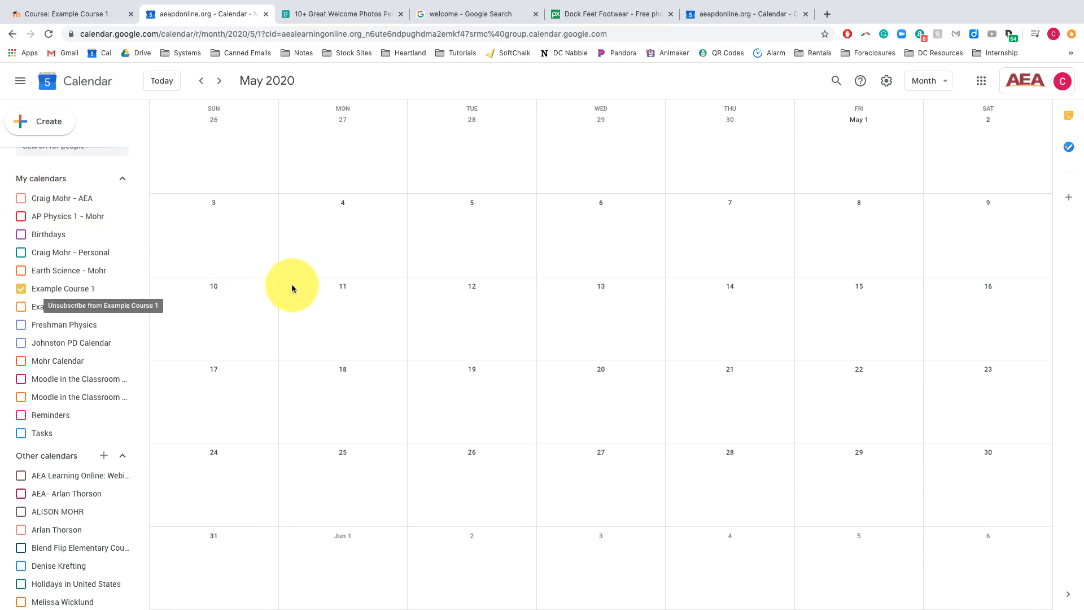
- Create and save an all-day event titled "Course Work" on April 6, 2020 in the Example Course 1 calendar
scroll(296, 288, up, 1)
scroll(298, 290, down, 1)
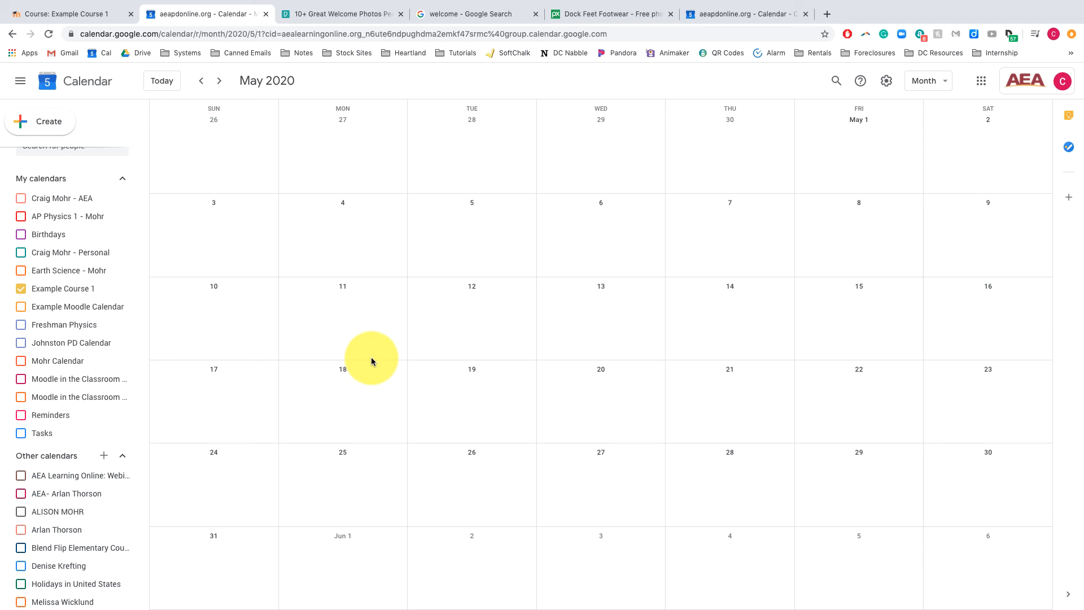
scroll(371, 356, down, 1)
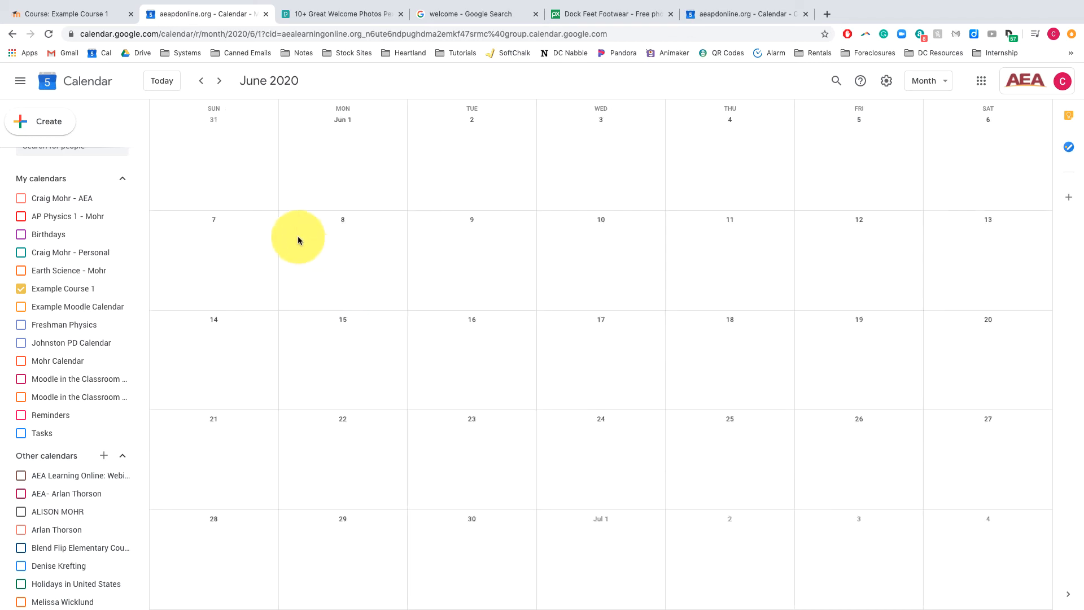
click(202, 82)
click(202, 83)
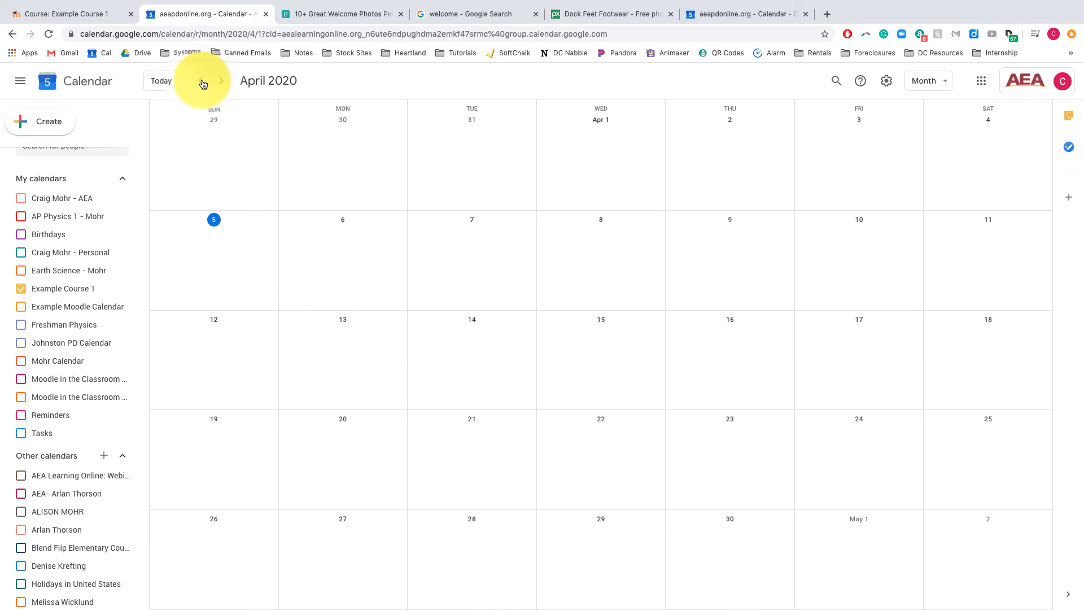
click(202, 83)
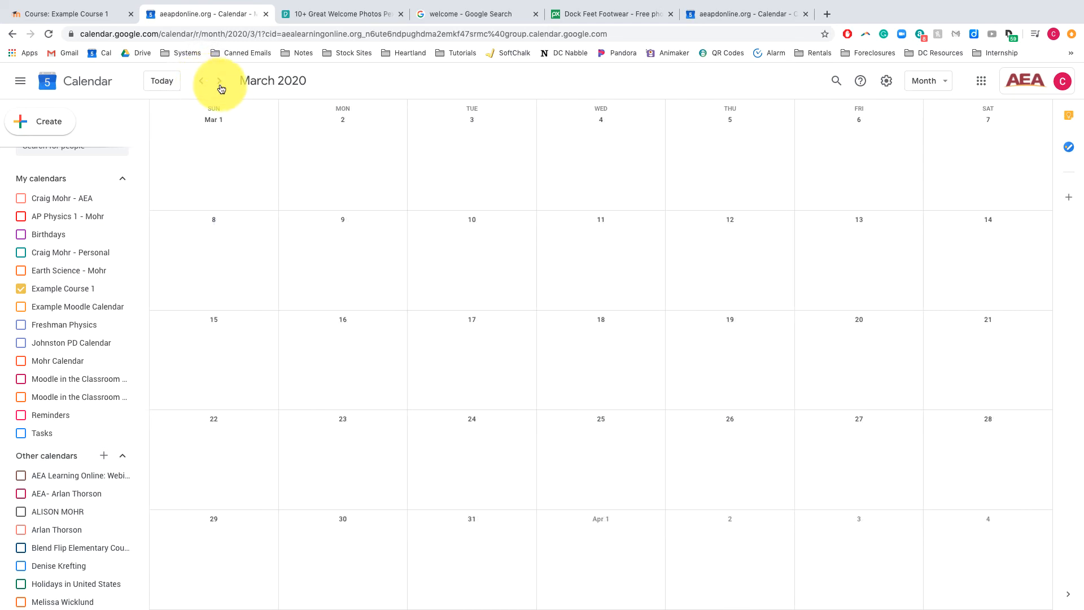
click(220, 85)
scroll(220, 85, up, 1)
click(220, 85)
click(346, 238)
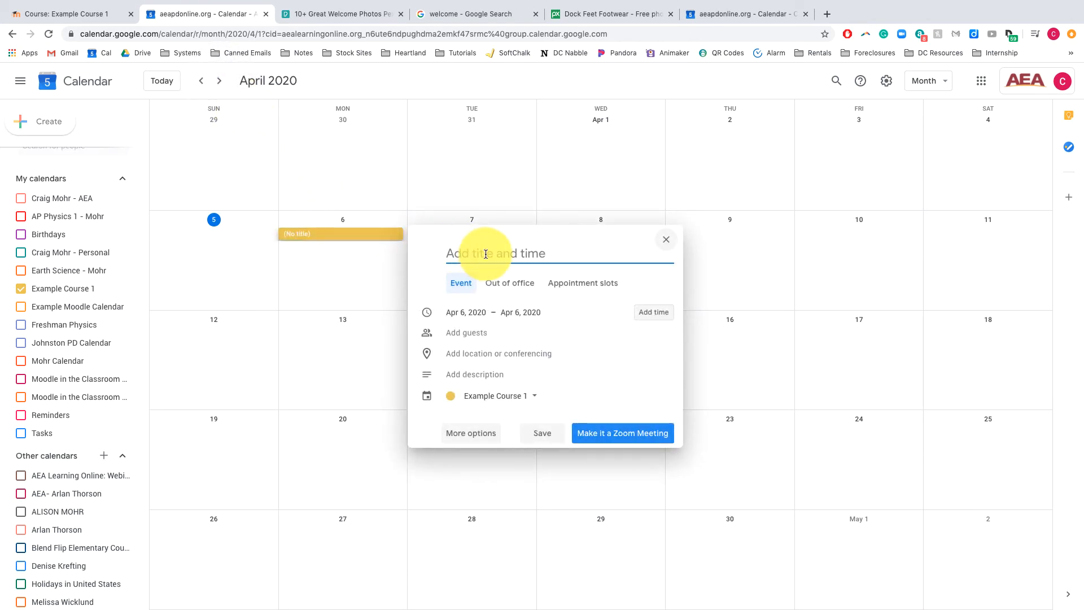
text(I)
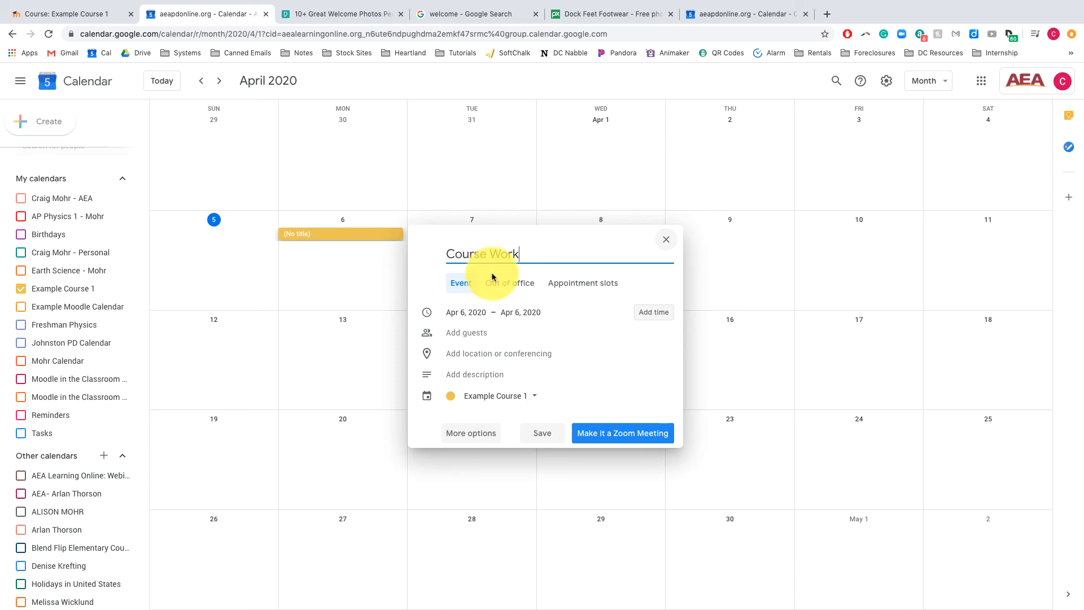
click(543, 433)
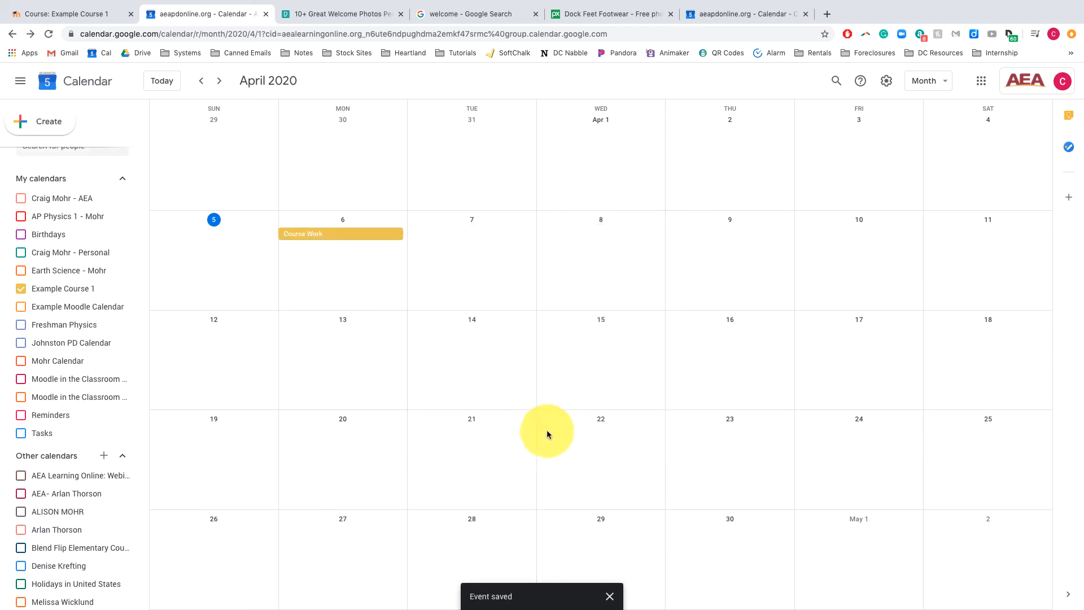
- Create an all-day event titled "Due" on April 9, 2020 with the description "Simulation Completed for Earth Rotation"
click(741, 256)
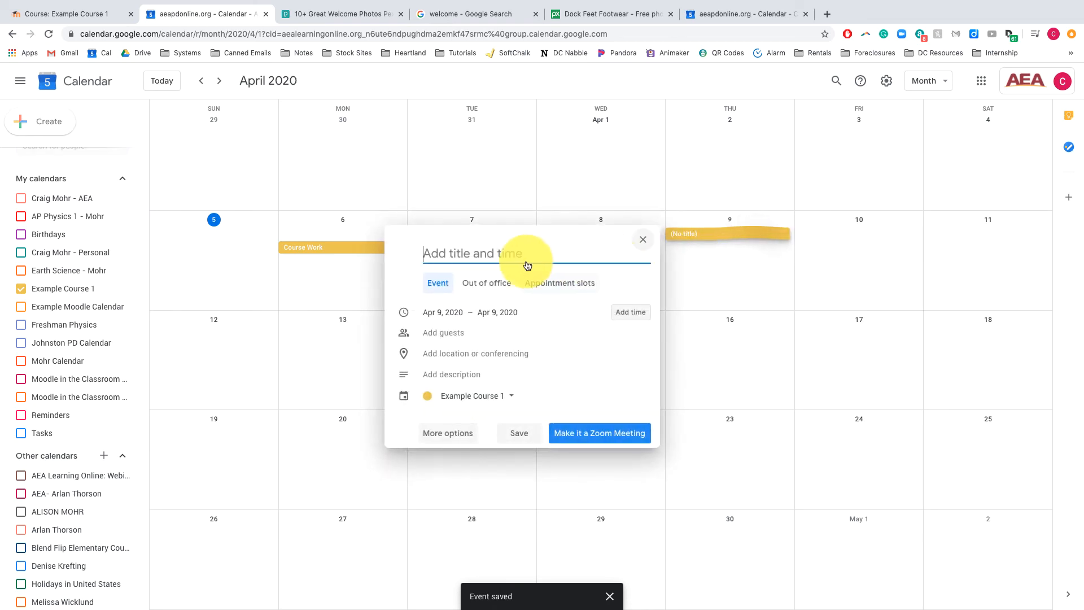
text(Due)
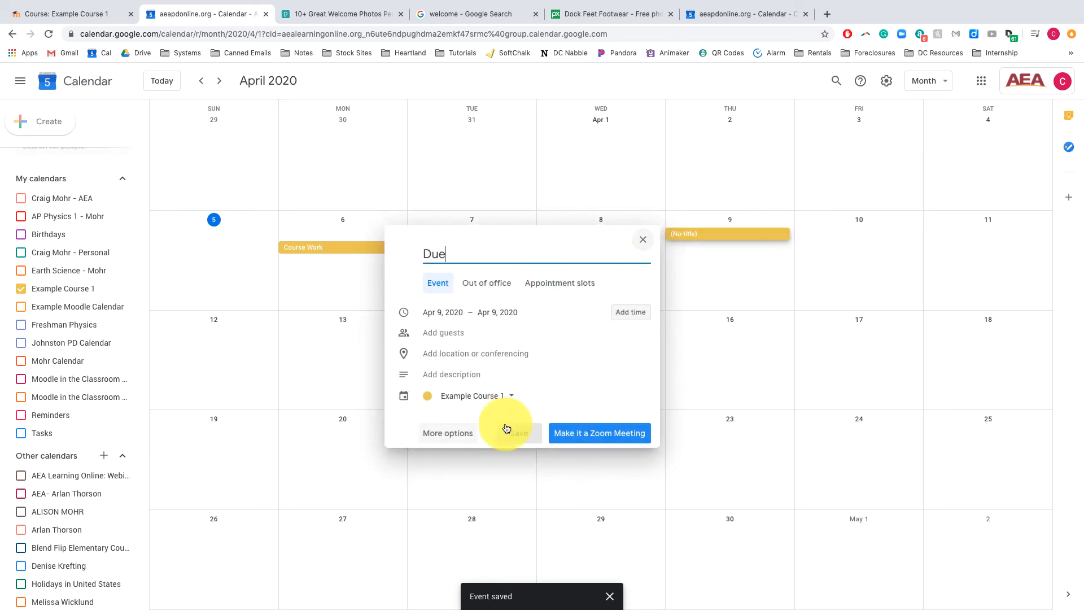
click(455, 433)
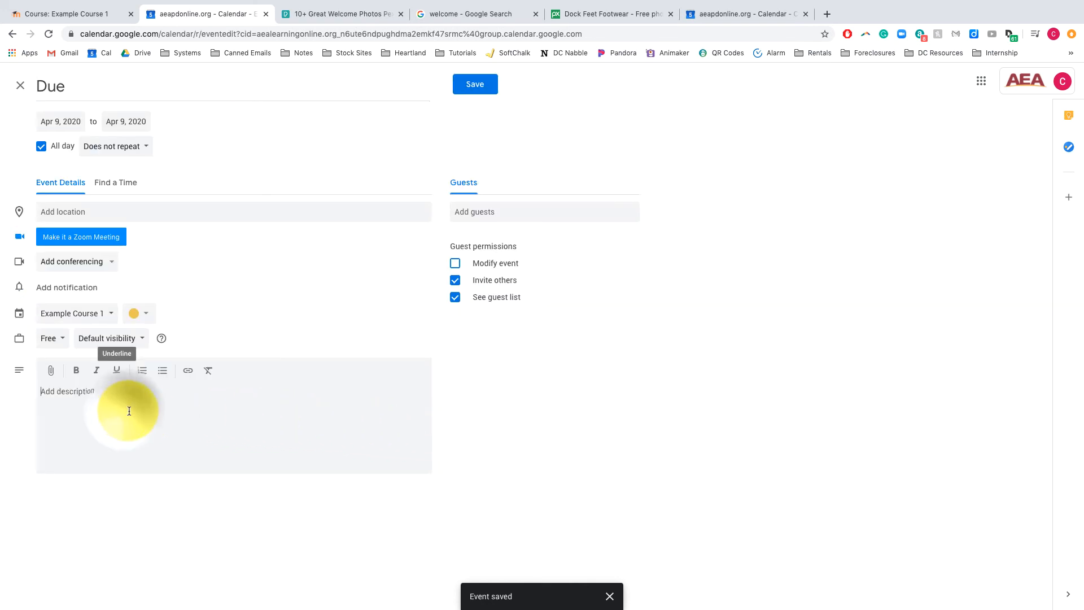
click(150, 412)
text(Course)
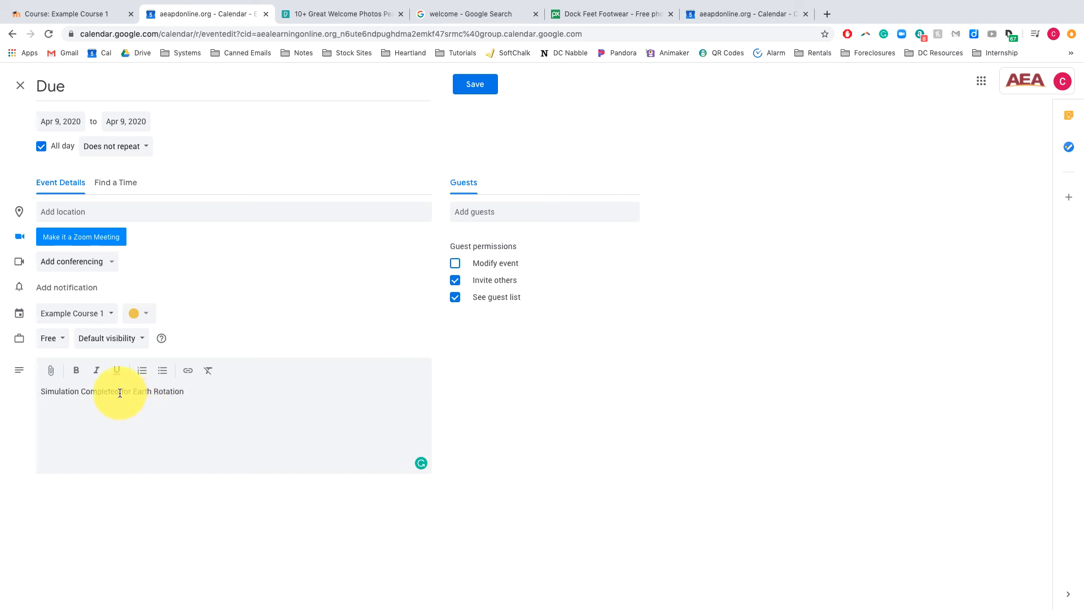
- Replace "Completed" with "submitted" in the Due event's description and save the event
double_click(85, 391)
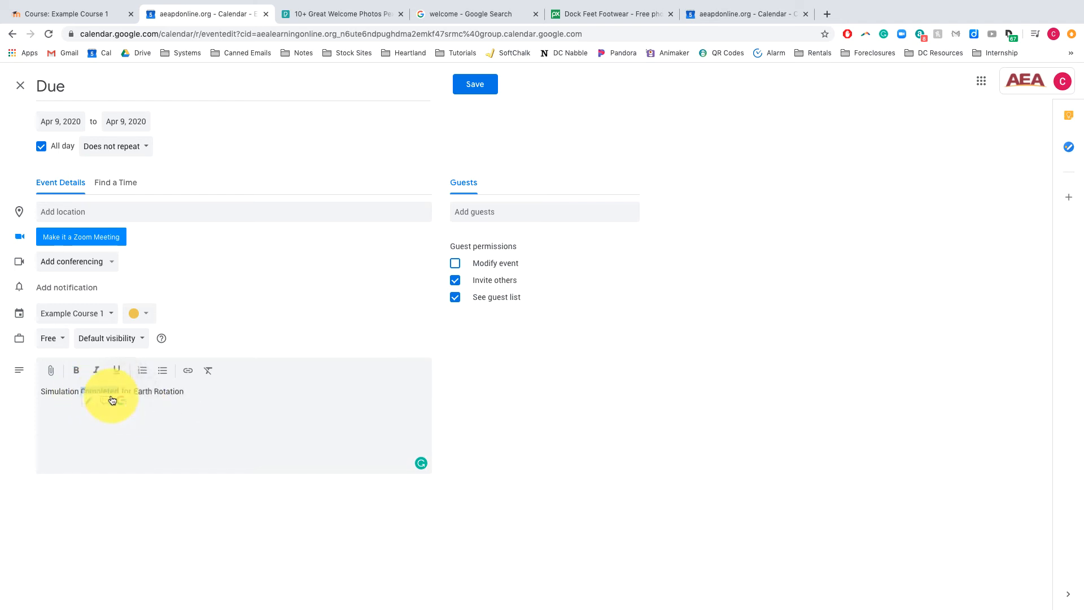
text(submit)
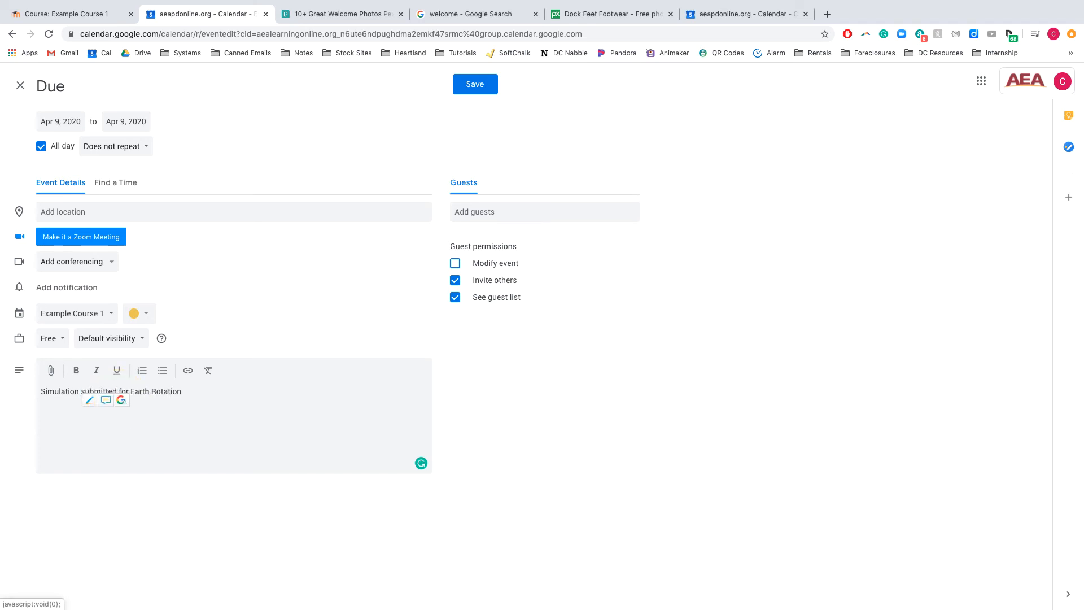
click(222, 397)
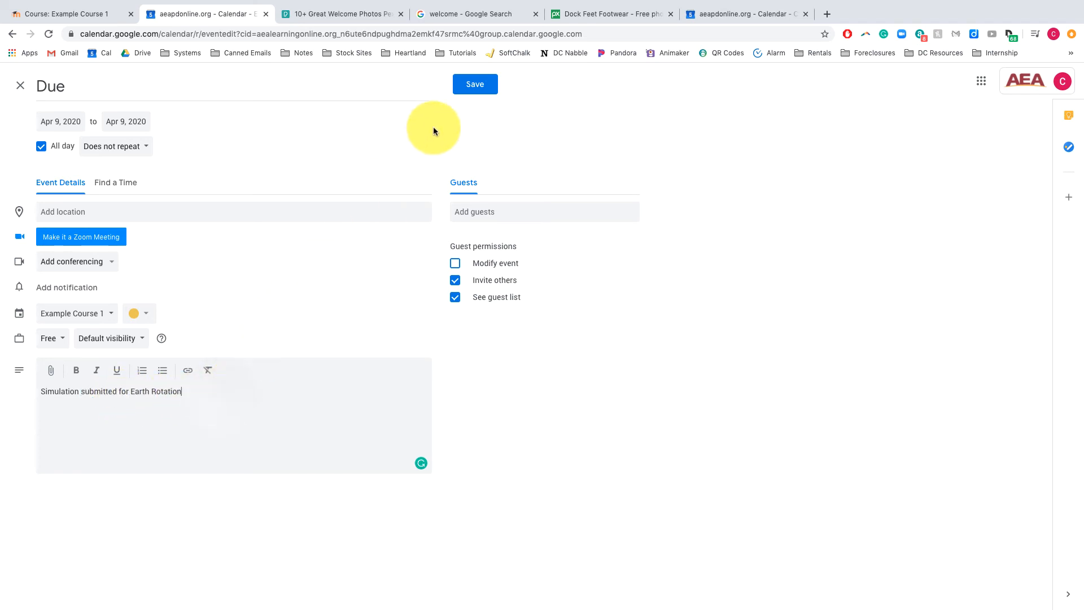
click(466, 92)
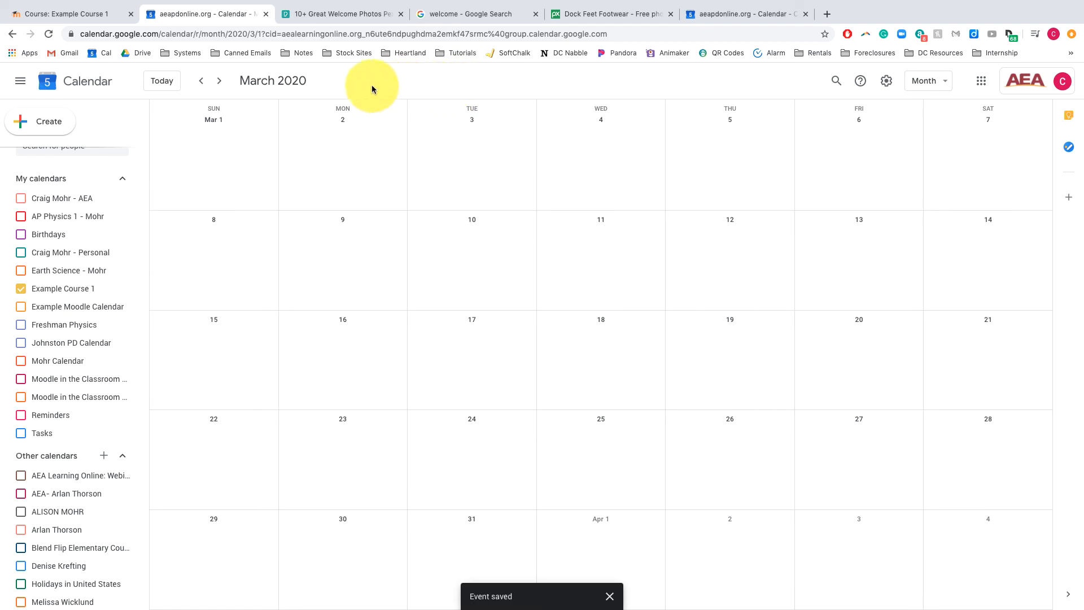
- Open the April 6 Course Work event for editing and enter the description "Being Simulation for Earth Rotation"
click(220, 81)
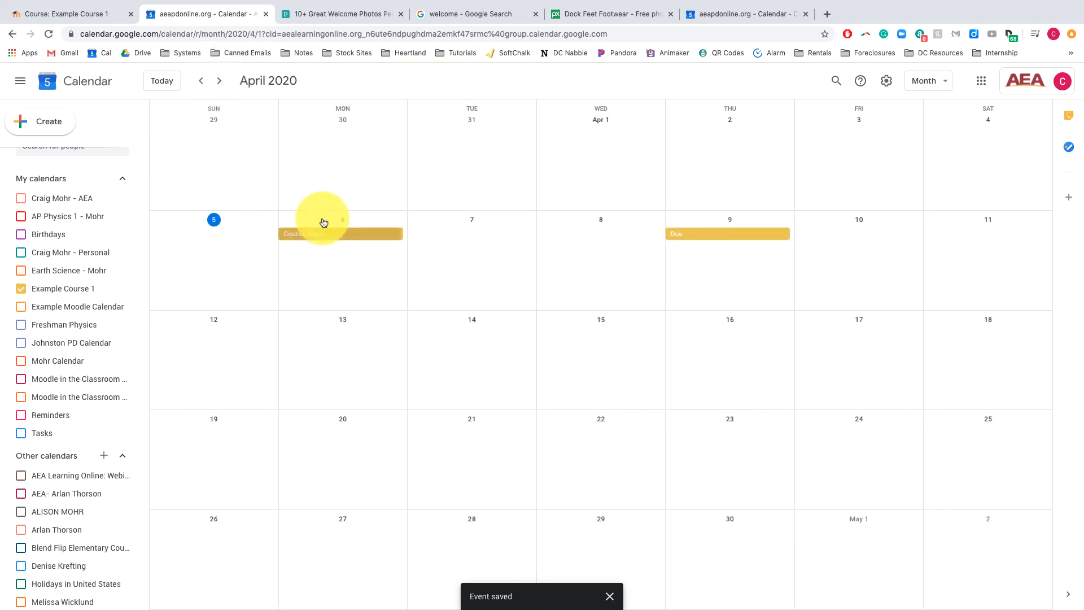
click(332, 235)
click(162, 241)
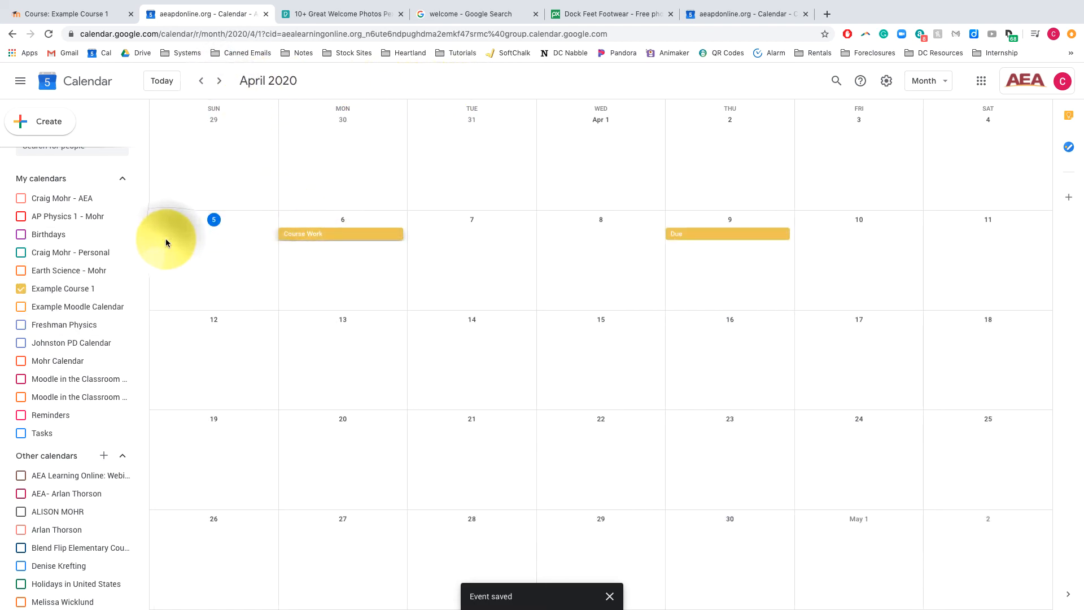
click(96, 398)
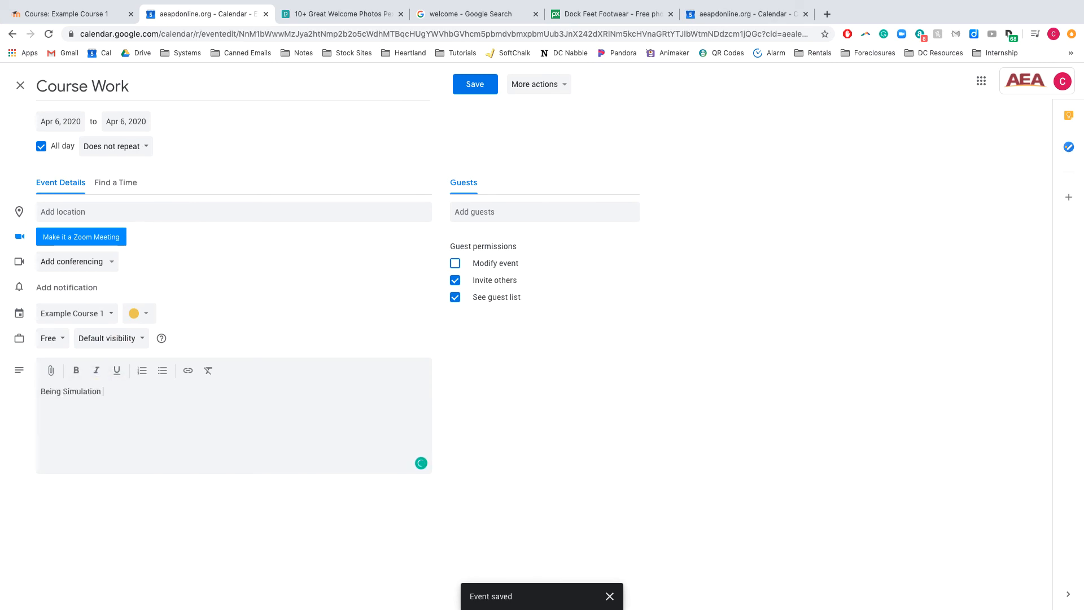
text(Being Simulation for Earth Rotation)
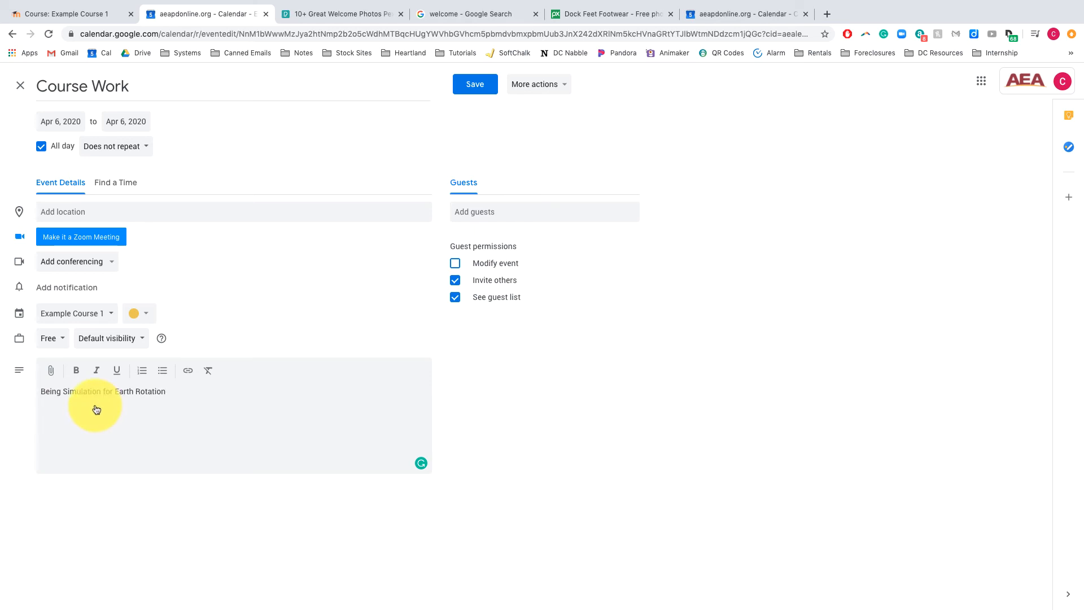
- Correct the mistyped first word "Being" in the Course Work event's description and save the event
click(62, 392)
key(BackSpace)
key(BackSpace)
key(BackSpace)
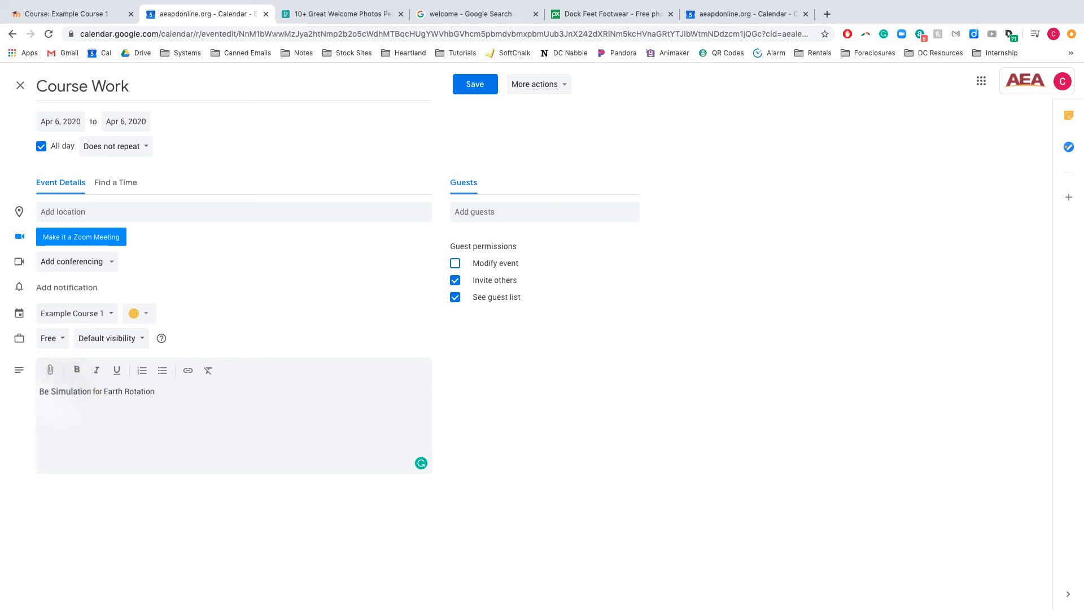
click(476, 84)
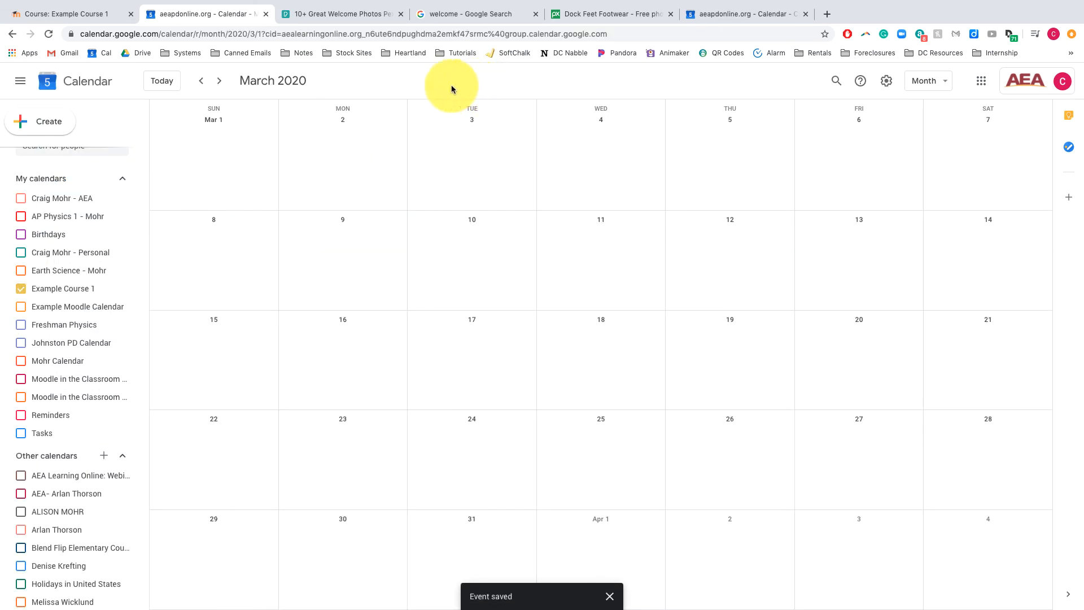
- Check April 2020 in Google Calendar, return to the Moodle course homepage and reload it to refresh the embedded calendar
click(220, 86)
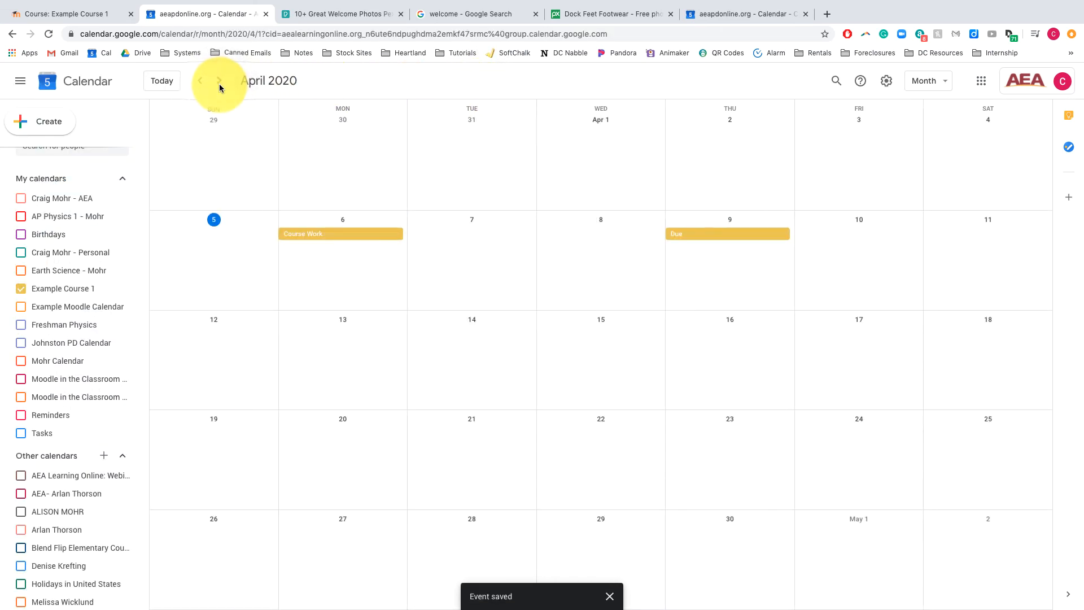
click(90, 15)
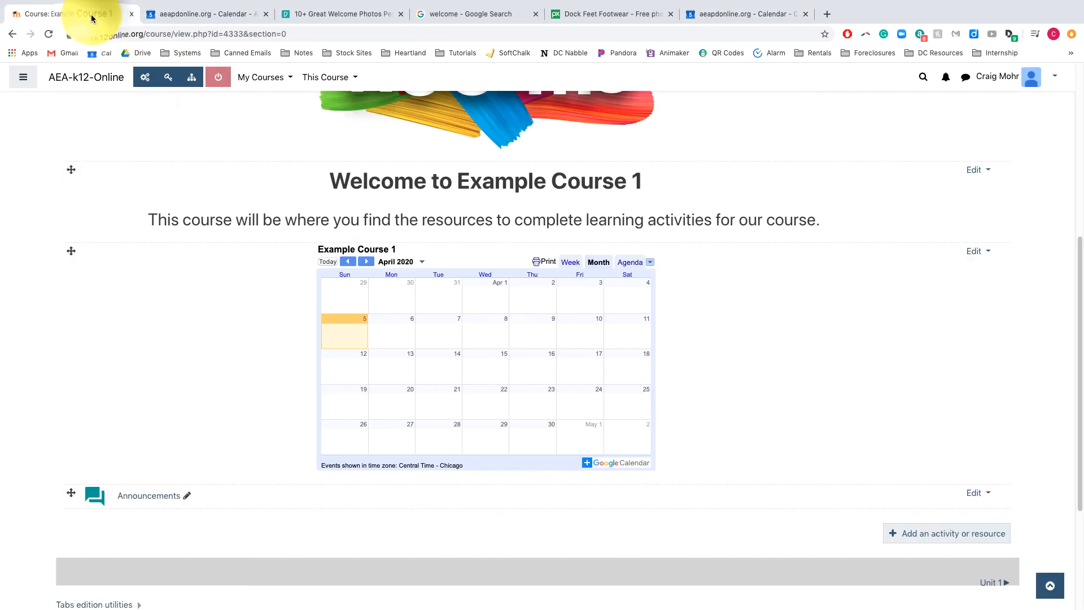
click(47, 35)
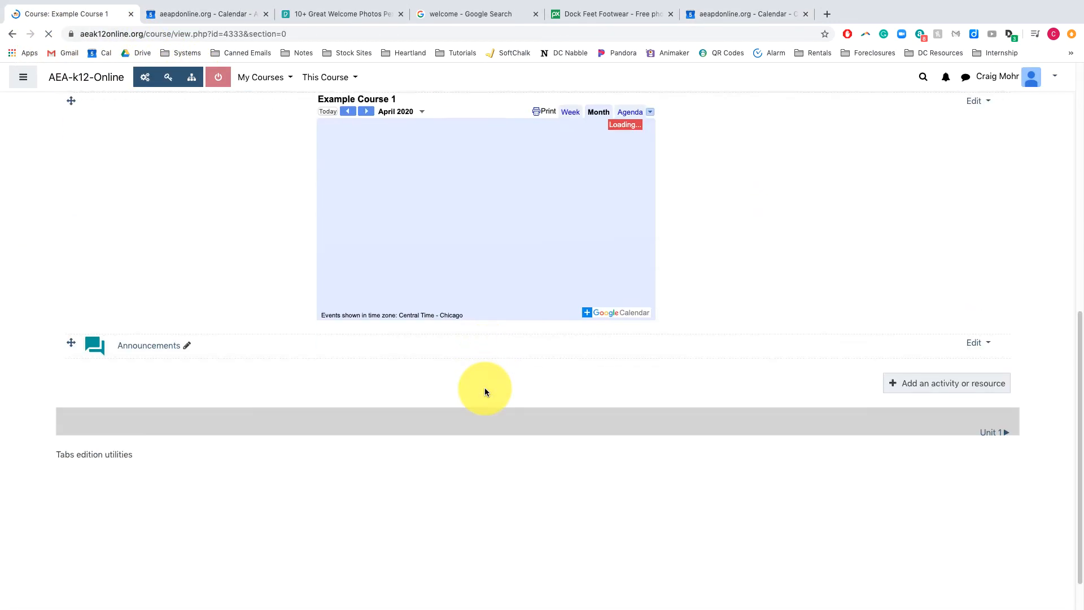
- Review the course homepage from the welcome banner down to the embedded Example Course 1 calendar and its April 2020 events
scroll(418, 247, up, 1)
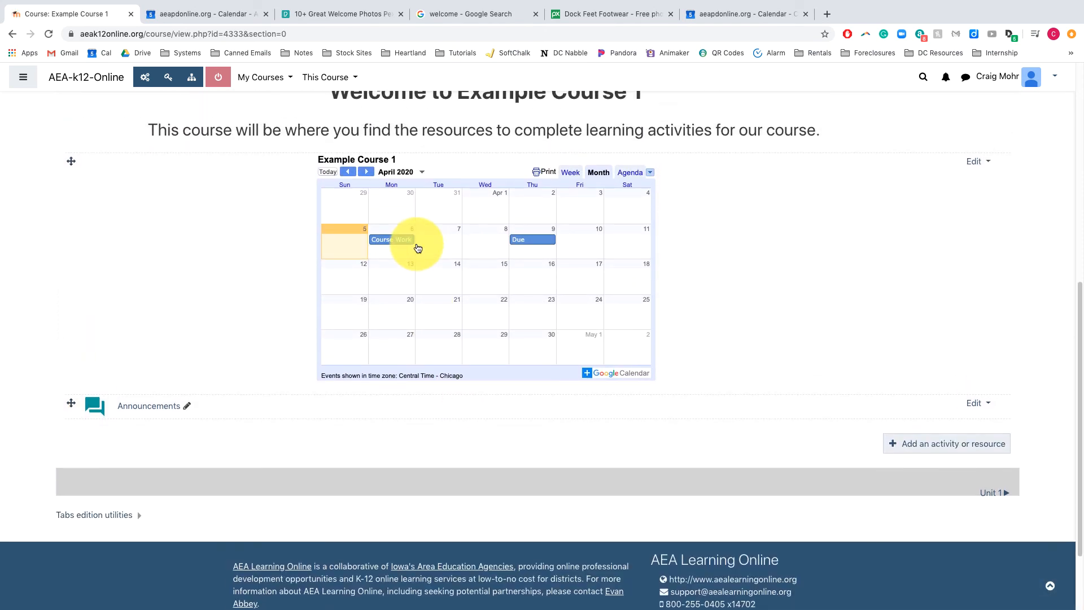
scroll(420, 269, up, 1)
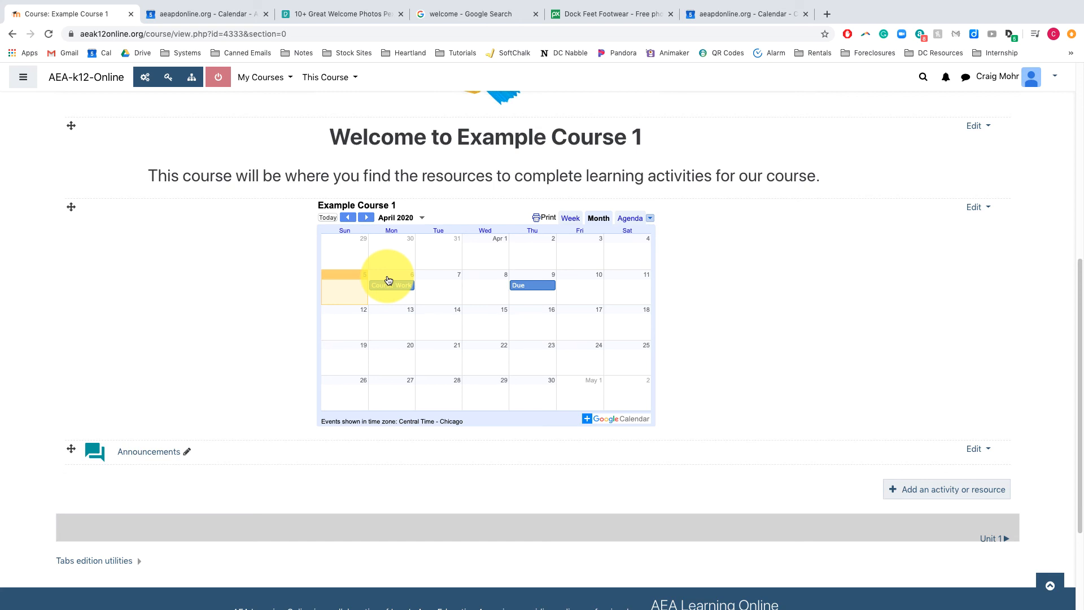
scroll(389, 280, up, 8)
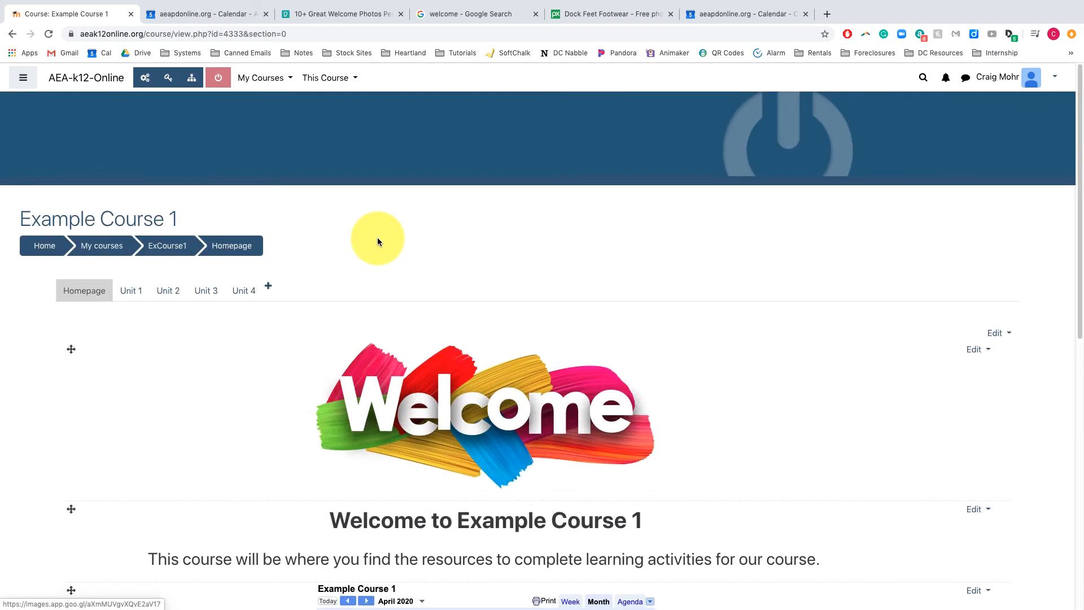
scroll(377, 242, down, 3)
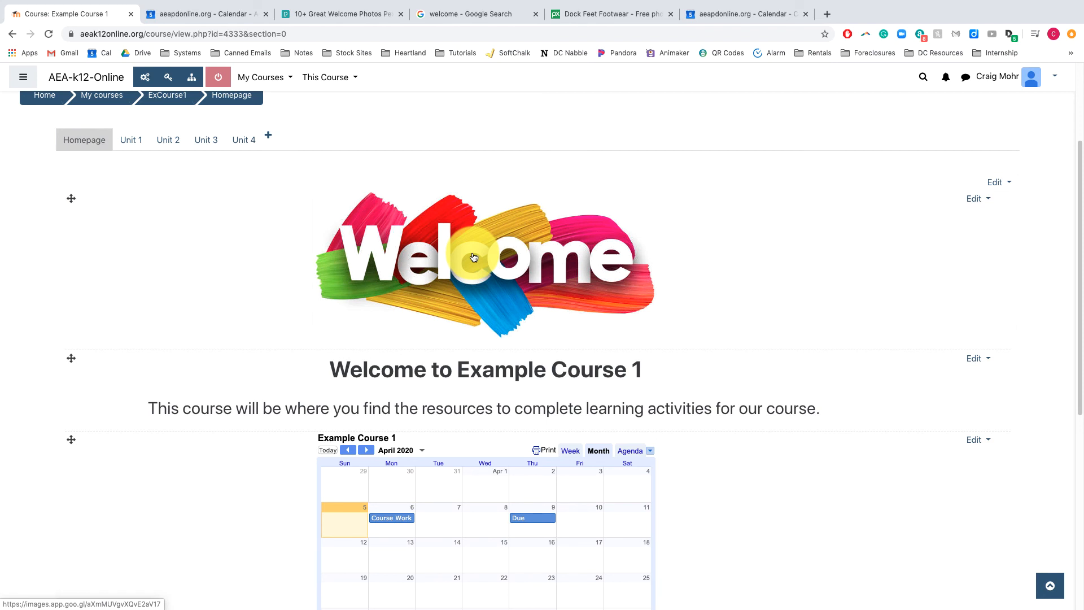
scroll(429, 395, down, 2)
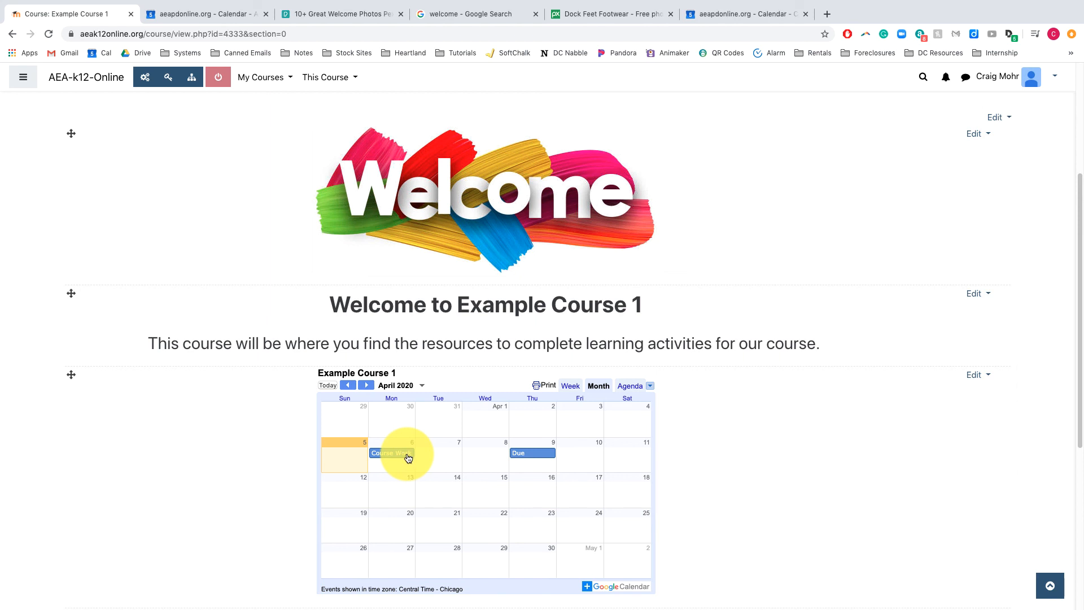
- Switch to Google Calendar and check the April 6 Course Work event's details and the following months
click(235, 15)
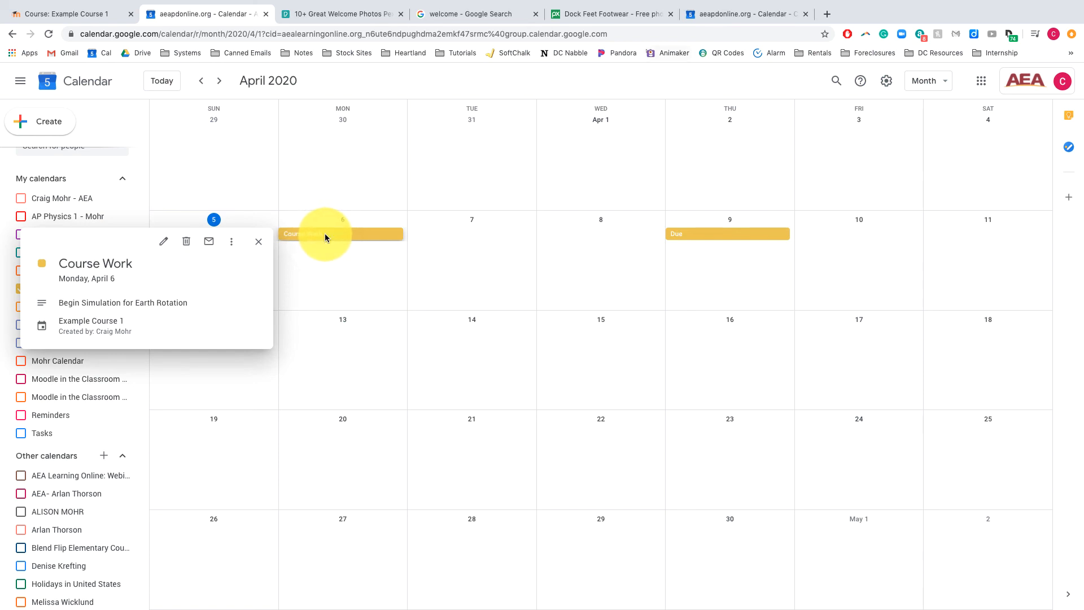
scroll(330, 235, down, 1)
scroll(366, 252, up, 1)
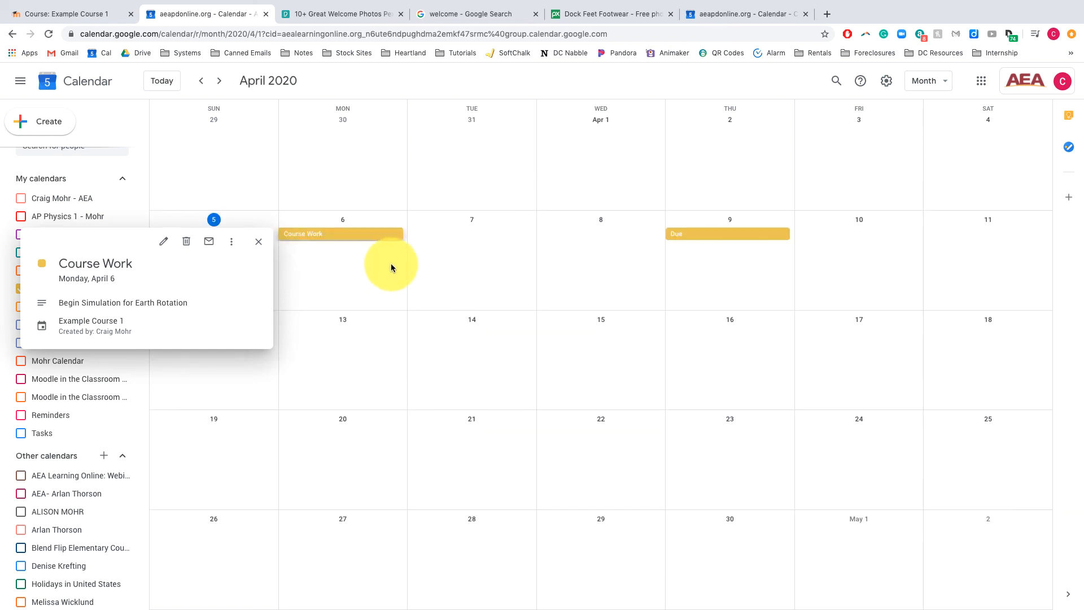
scroll(390, 263, down, 2)
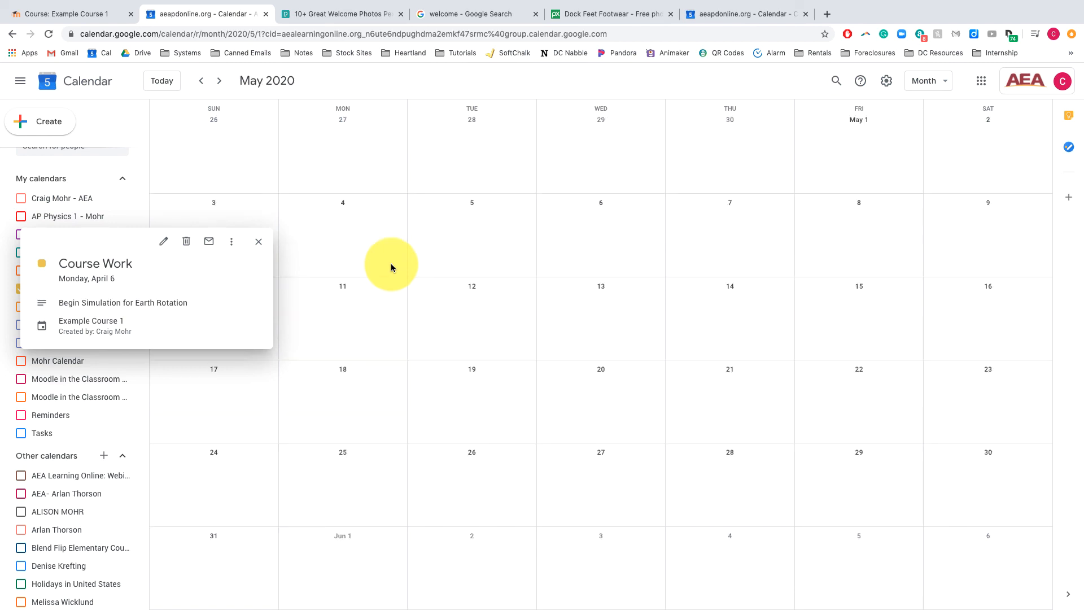
- Return to the Moodle course homepage, view the Course Work event's description in the embedded calendar, and close the event details
click(70, 13)
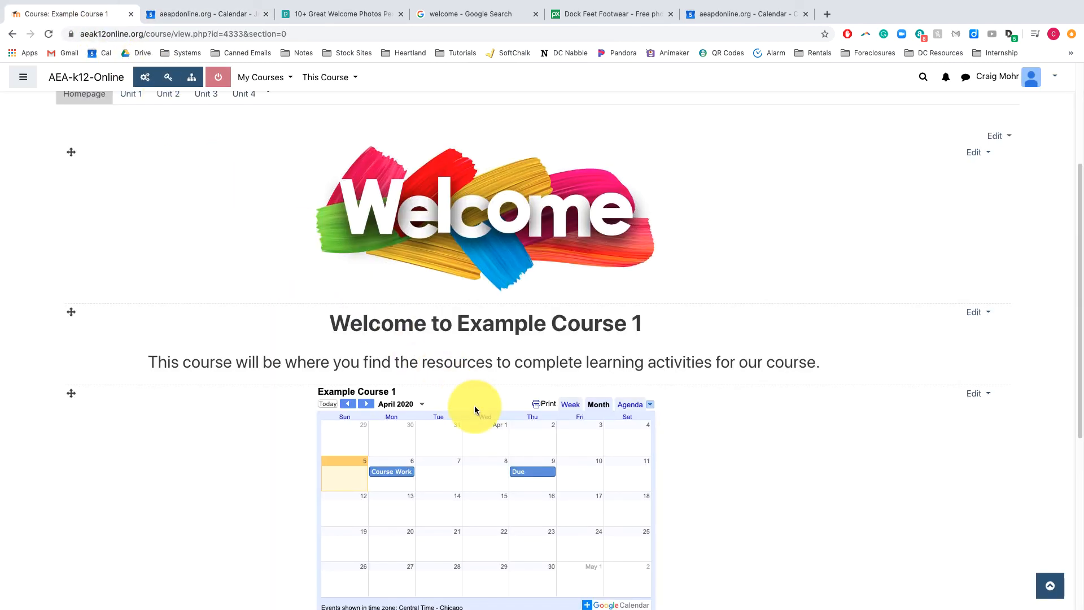
scroll(474, 405, down, 3)
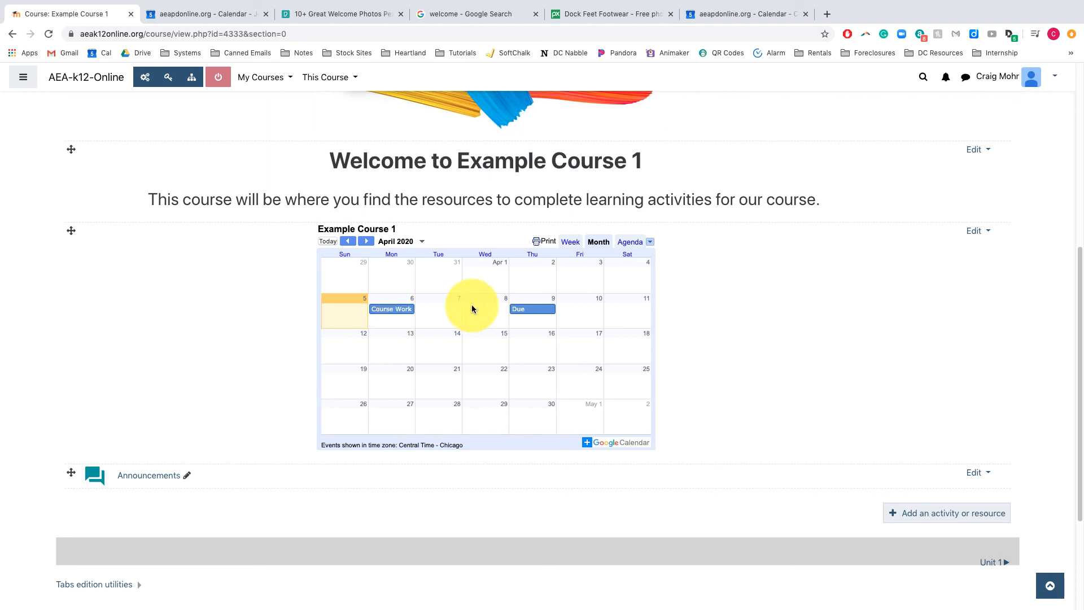
click(391, 310)
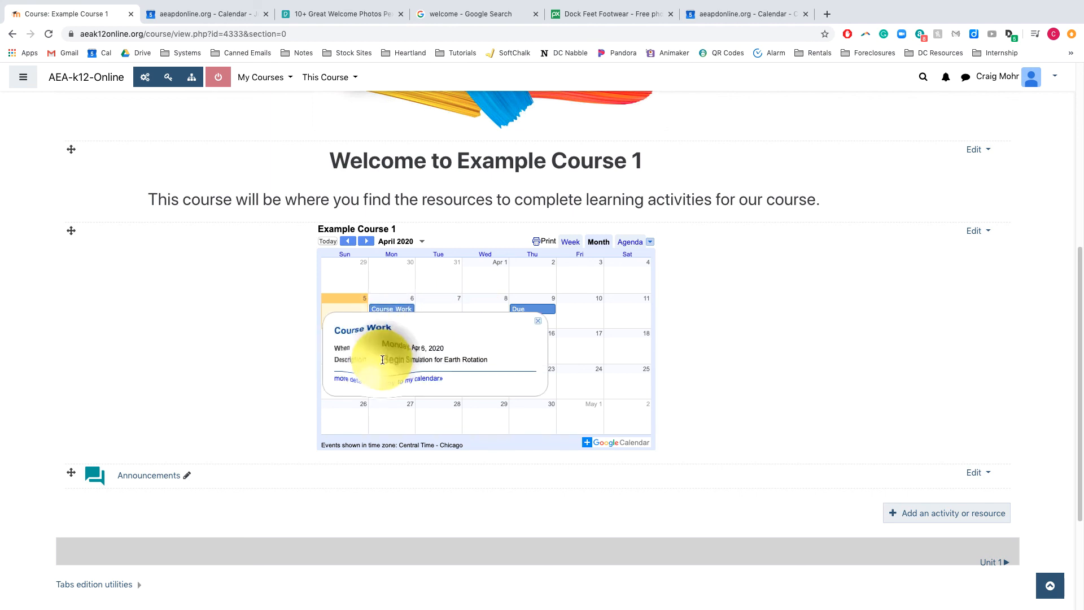
drag(486, 360, 384, 359)
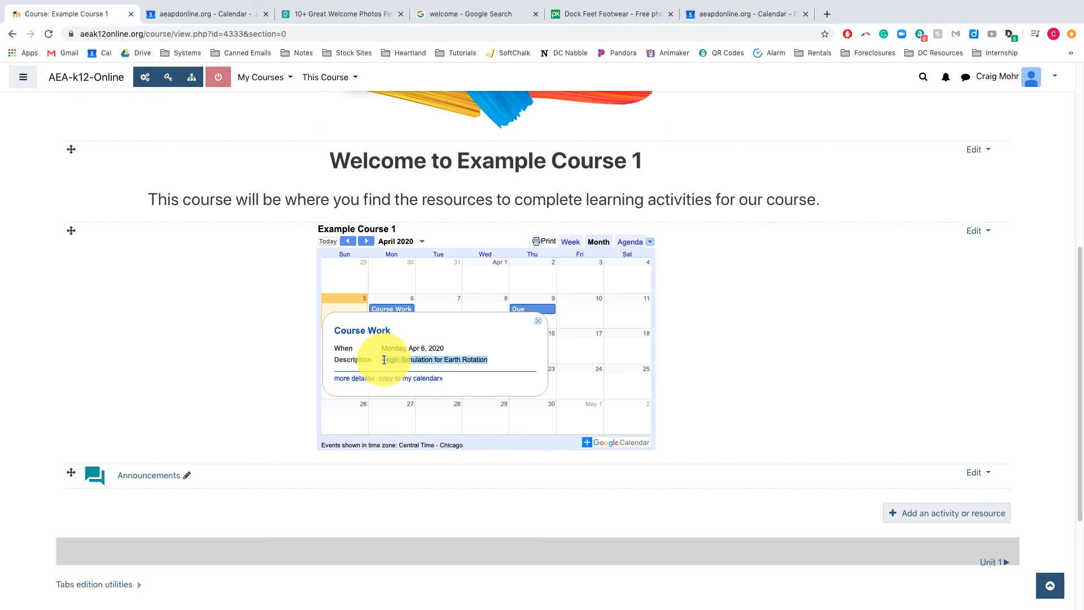
click(537, 320)
scroll(550, 338, up, 2)
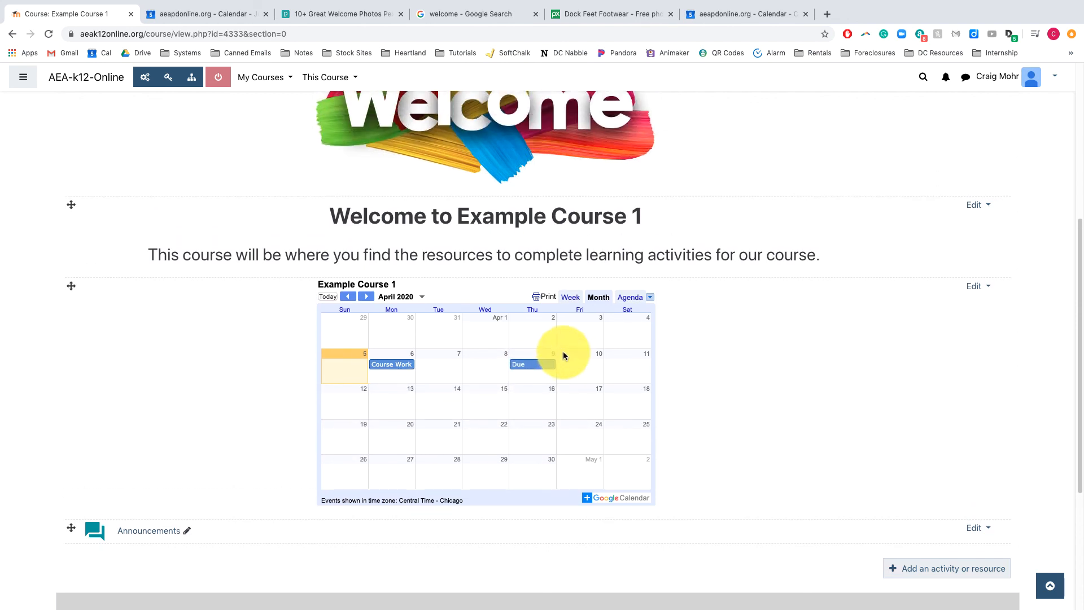